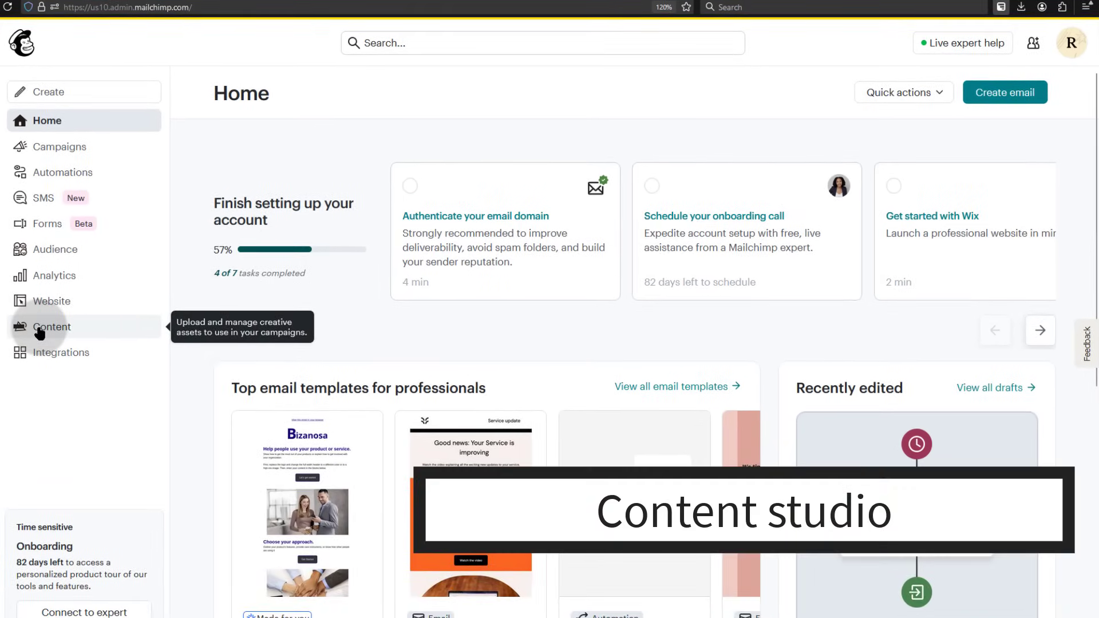
Step: Open the Content studio Uploads library showing the Bizanosa logo, welcome image and video files
{"action": "left_click", "coordinate": [40, 329]}
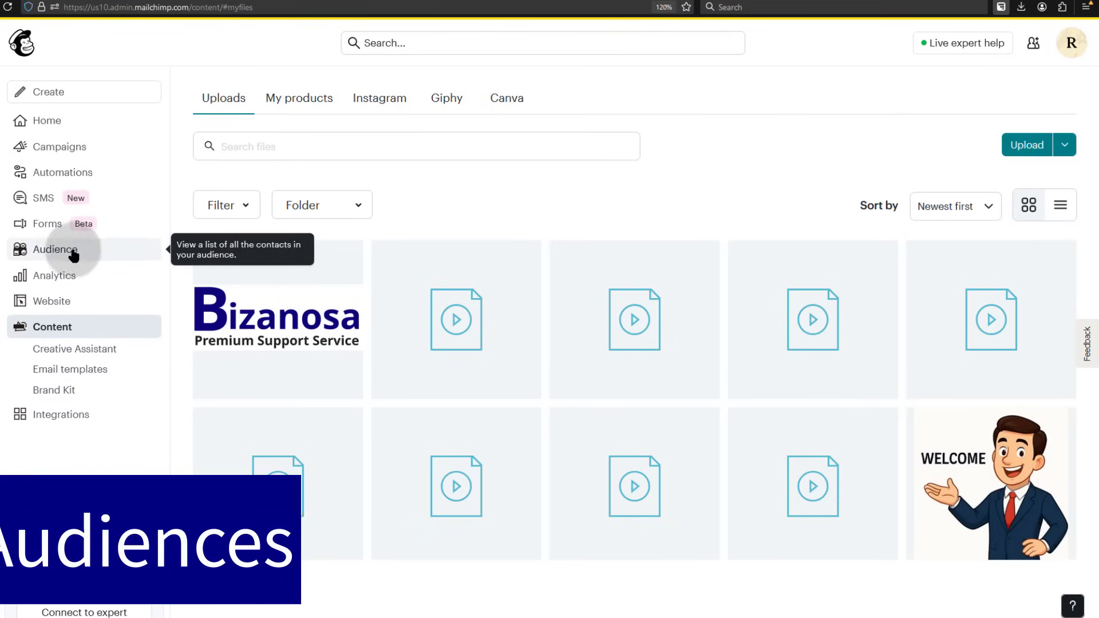
Step: Go to the Audience Contacts page and glance at its More options list before closing it
{"action": "left_click", "coordinate": [49, 248]}
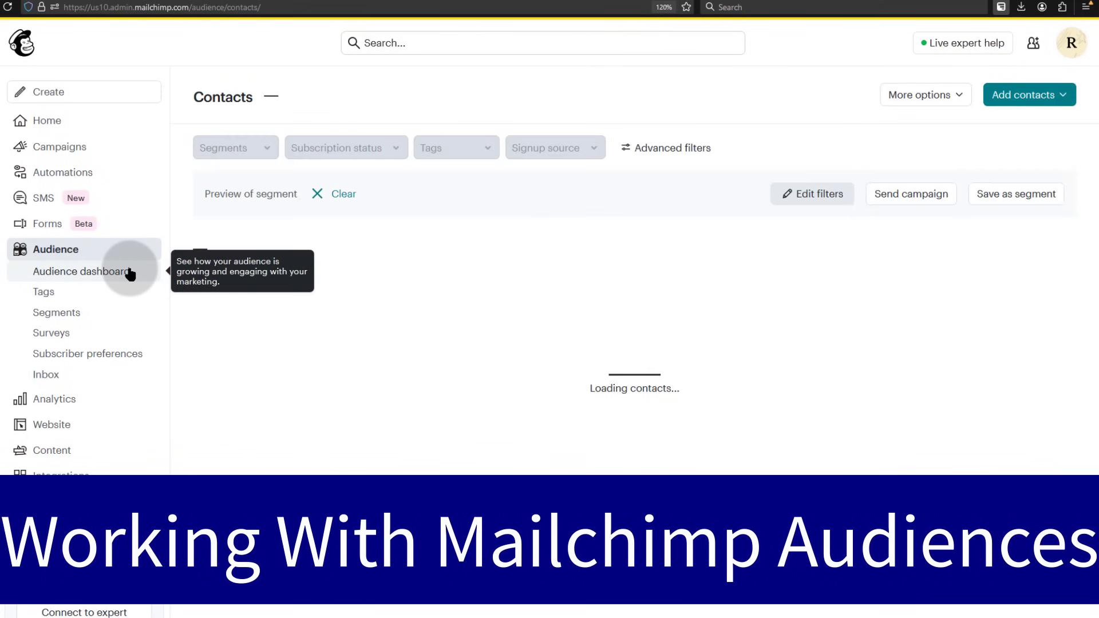
{"action": "left_click", "coordinate": [957, 98]}
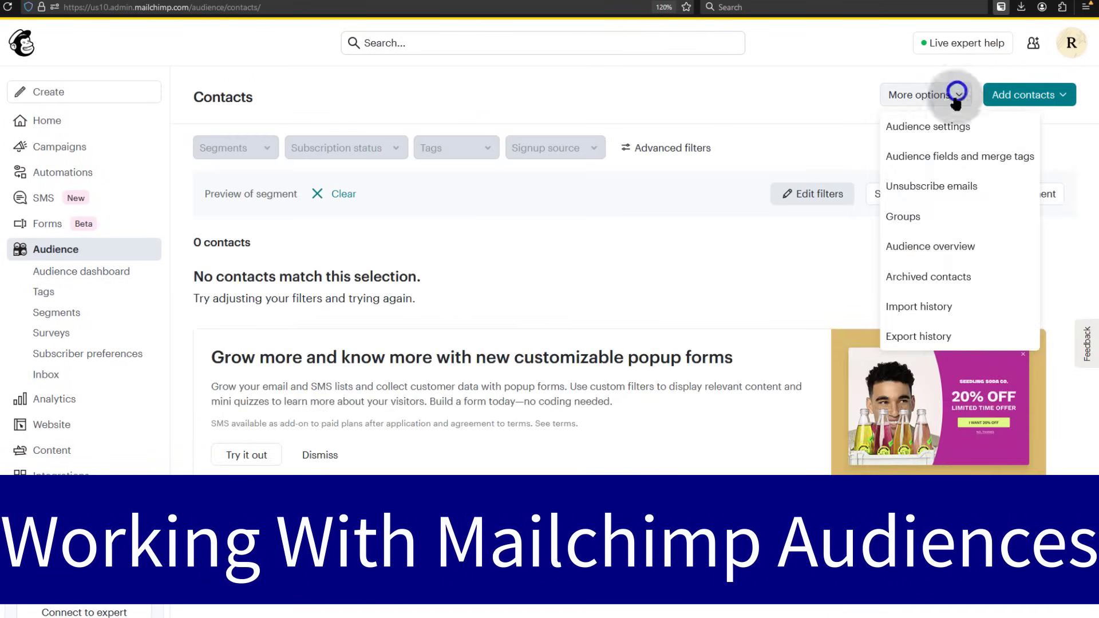
{"action": "left_click", "coordinate": [564, 93]}
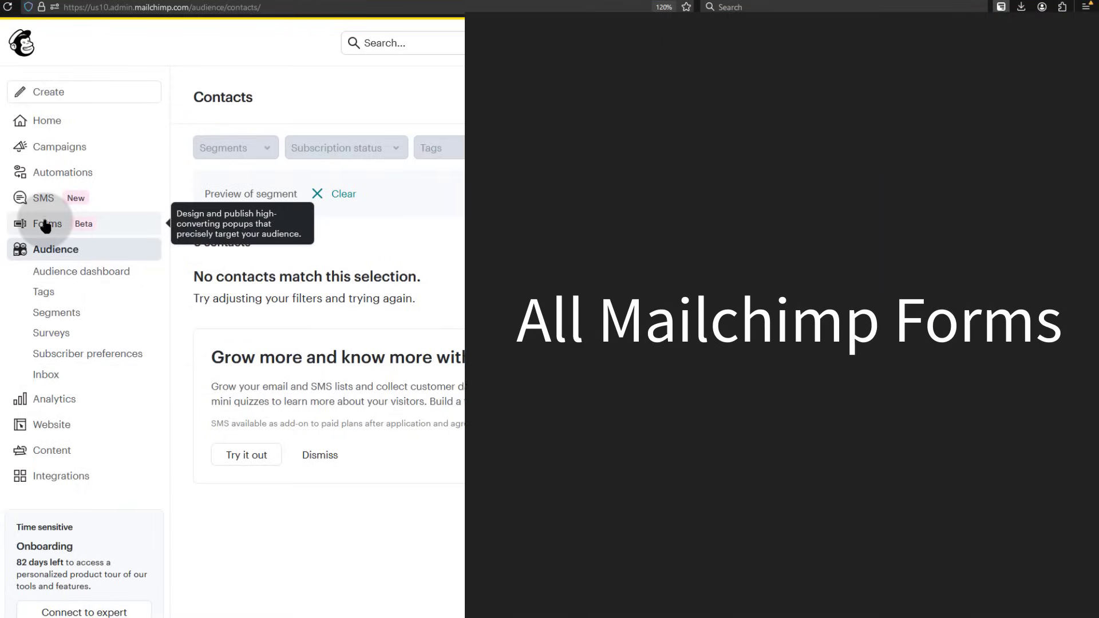
Step: View the Popup Forms overview, highlighting its page heading
{"action": "left_click", "coordinate": [46, 223]}
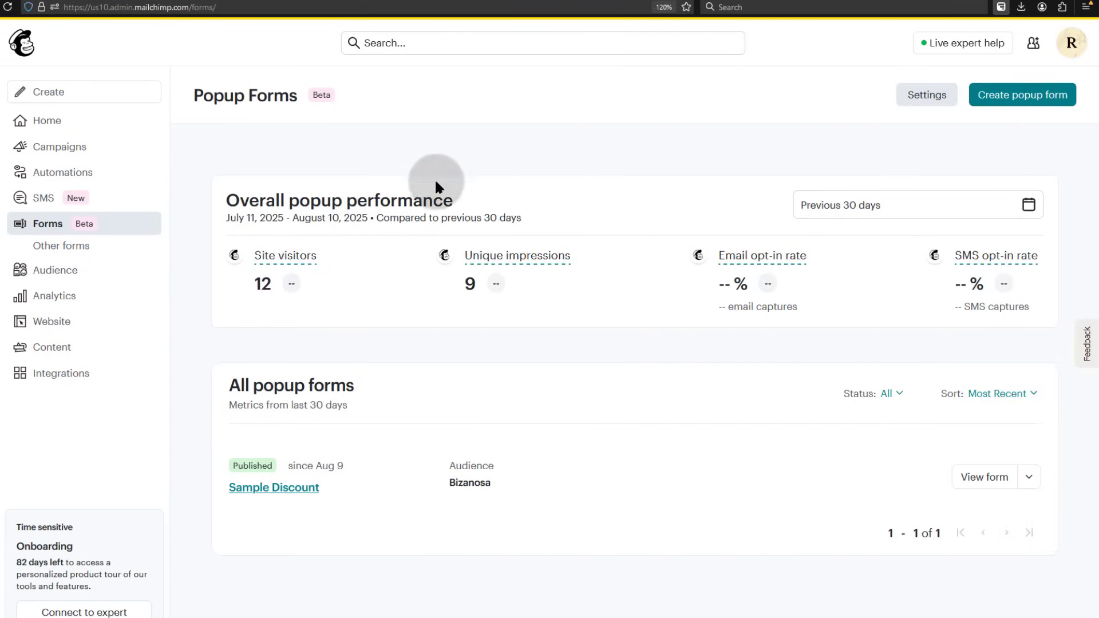
{"action": "left_click_drag", "start_coordinate": [192, 93], "coordinate": [302, 118]}
{"action": "left_click", "coordinate": [367, 368]}
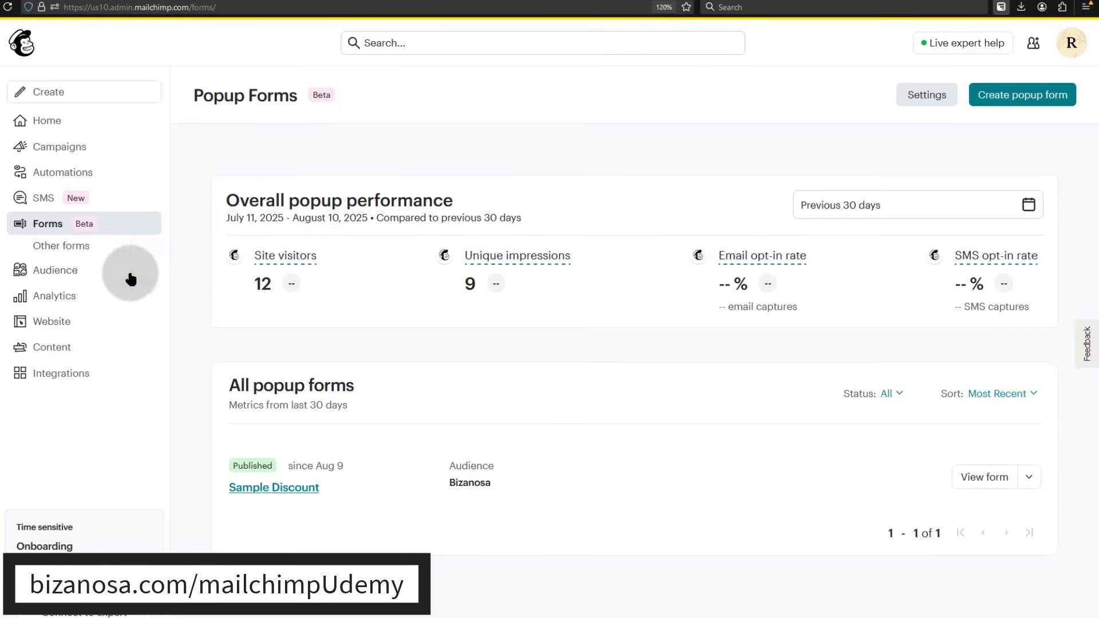
Step: List all other signup forms and bring up the link menu for SMS Signup
{"action": "left_click", "coordinate": [54, 249]}
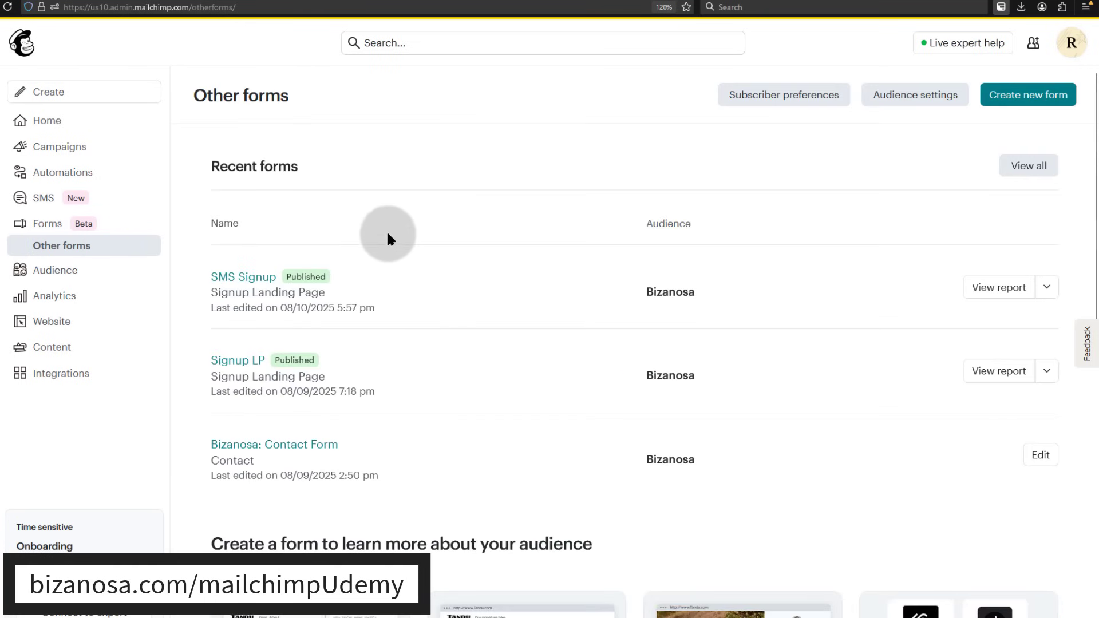
{"action": "scroll", "coordinate": [381, 320], "scroll_direction": "down", "scroll_amount": 10}
{"action": "scroll", "coordinate": [374, 338], "scroll_direction": "up", "scroll_amount": 10}
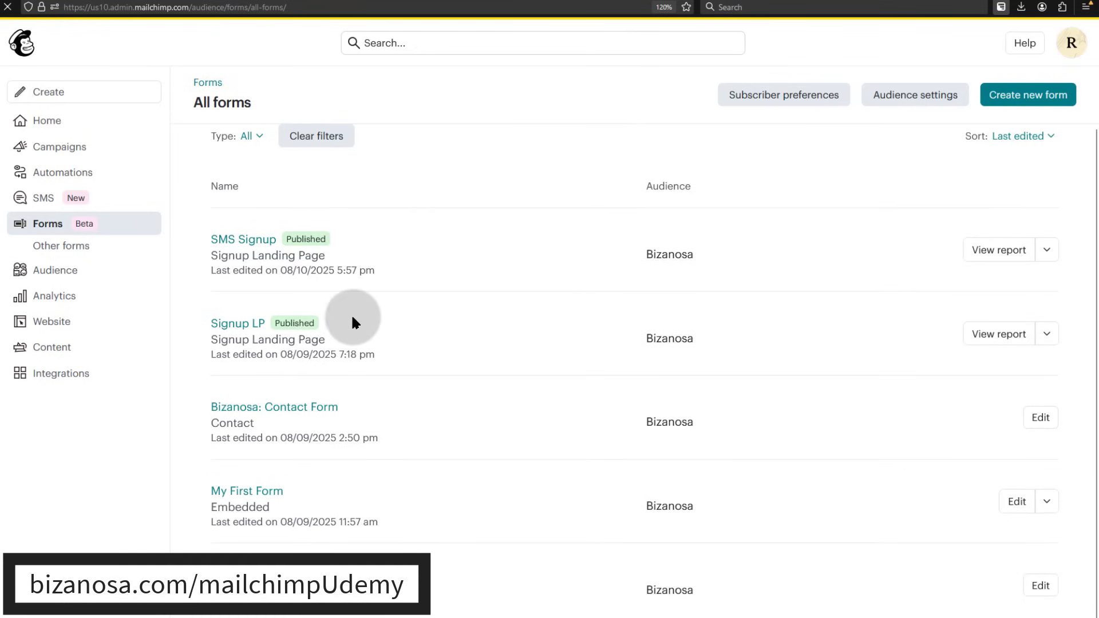
{"action": "right_click", "coordinate": [234, 245]}
Step: Open SMS Signup in a new tab, review its settings, and view the live published page
{"action": "left_click", "coordinate": [282, 242]}
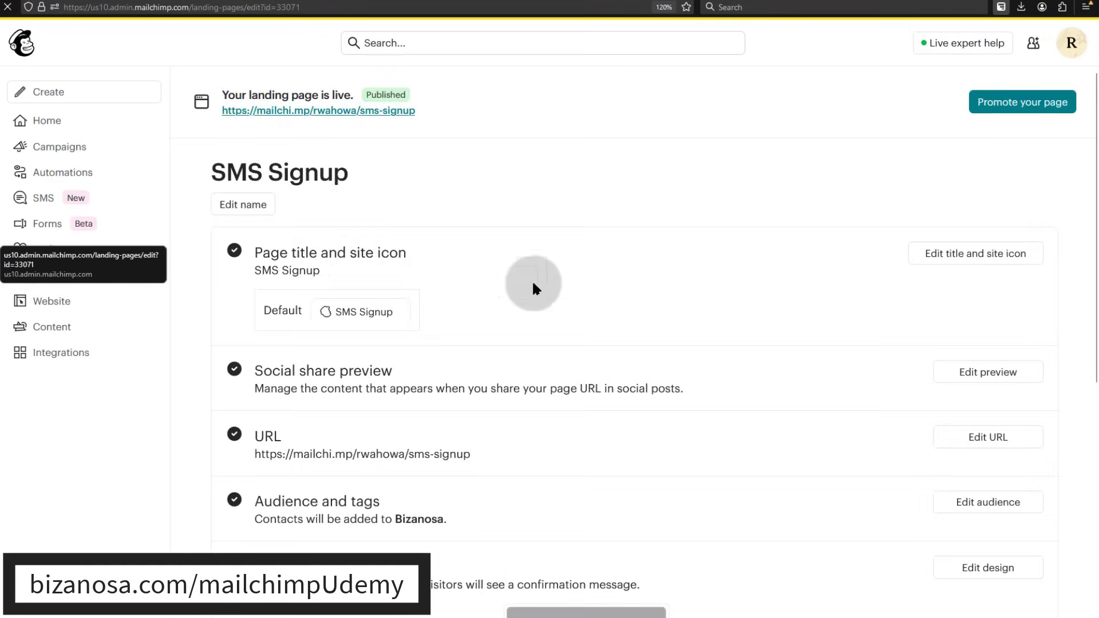
{"action": "scroll", "coordinate": [435, 342], "scroll_direction": "down", "scroll_amount": 5}
{"action": "scroll", "coordinate": [401, 286], "scroll_direction": "up", "scroll_amount": 4}
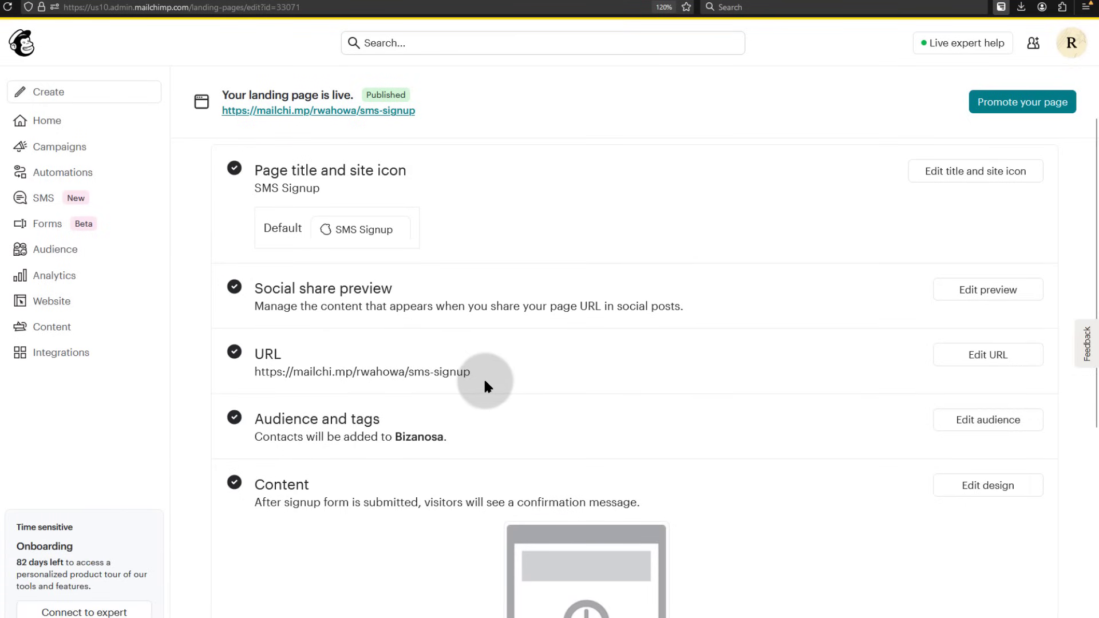
{"action": "scroll", "coordinate": [502, 382], "scroll_direction": "down", "scroll_amount": 6}
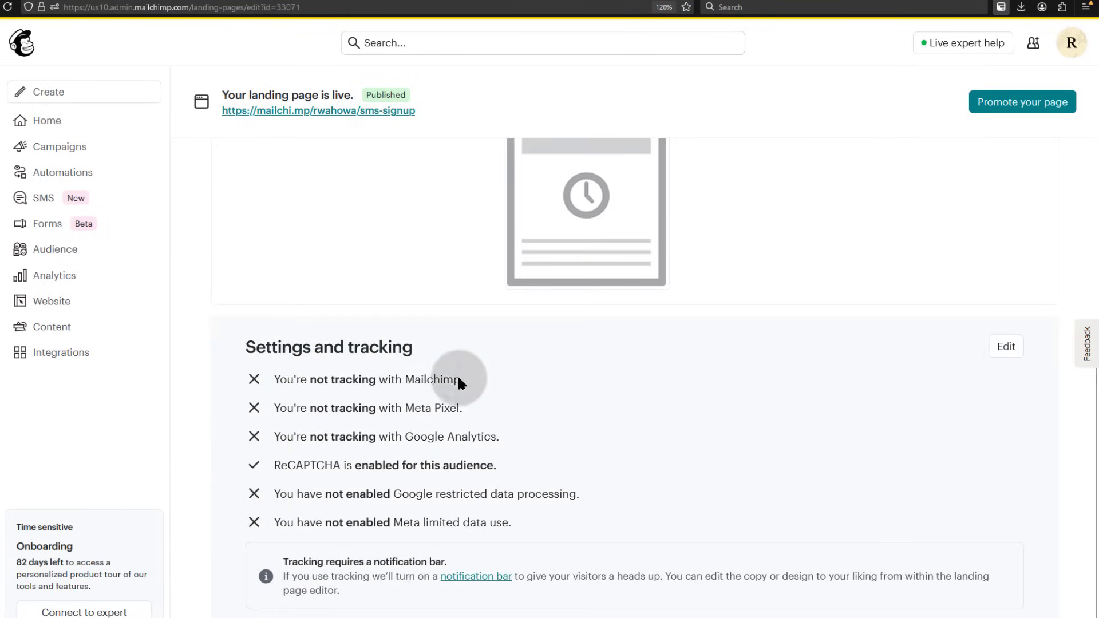
{"action": "scroll", "coordinate": [431, 380], "scroll_direction": "up", "scroll_amount": 8}
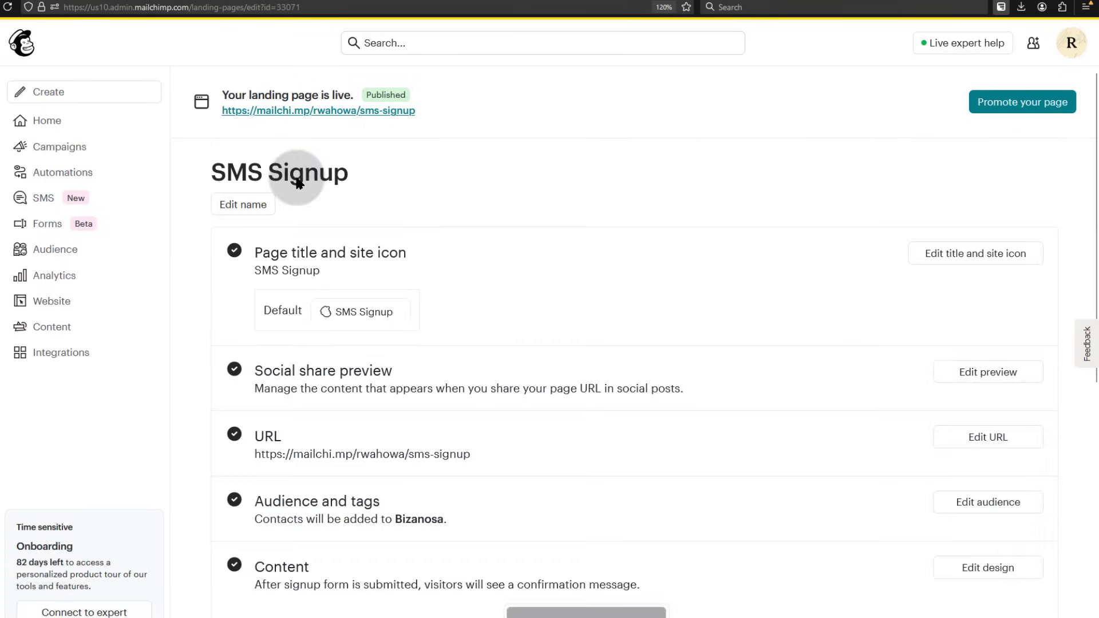
{"action": "left_click", "coordinate": [279, 112]}
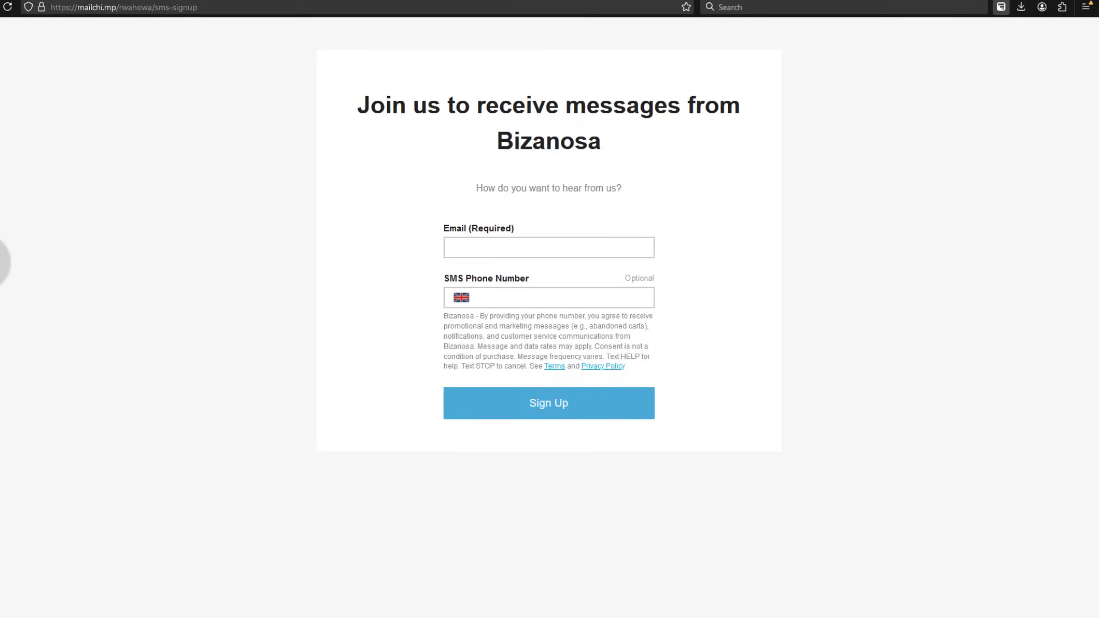
Step: Revisit the SMS Signup editor and All forms list, highlighting 'SMS' and the Signup LP name
{"action": "left_click", "coordinate": [3, 259]}
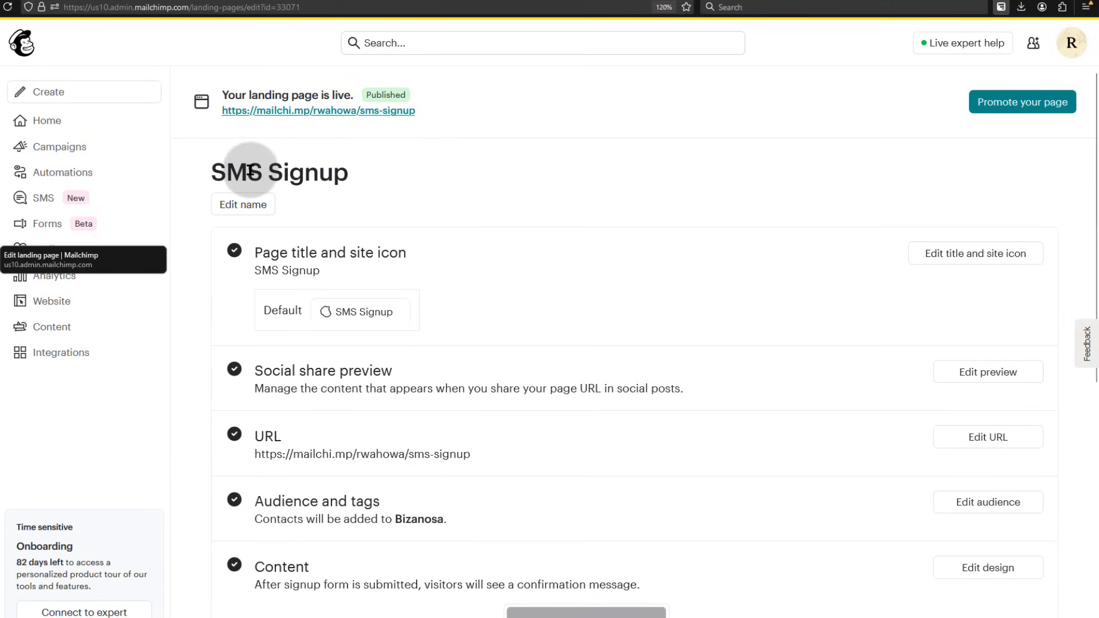
{"action": "left_click_drag", "start_coordinate": [260, 171], "coordinate": [213, 170]}
{"action": "left_click", "coordinate": [171, 196]}
{"action": "left_click", "coordinate": [2, 200]}
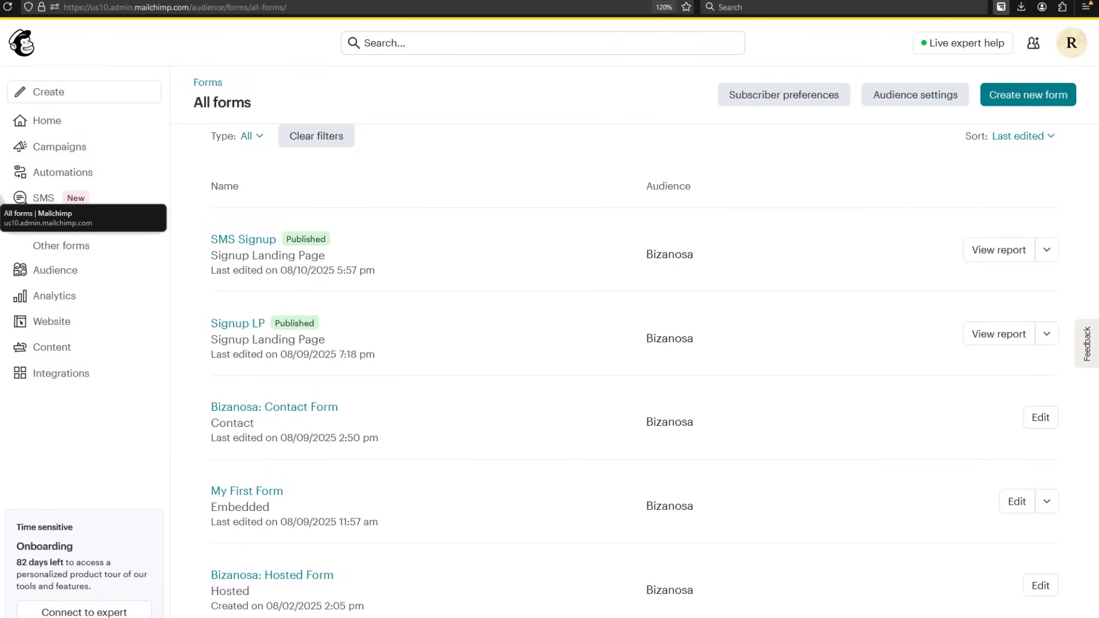
{"action": "left_click_drag", "start_coordinate": [208, 327], "coordinate": [264, 327]}
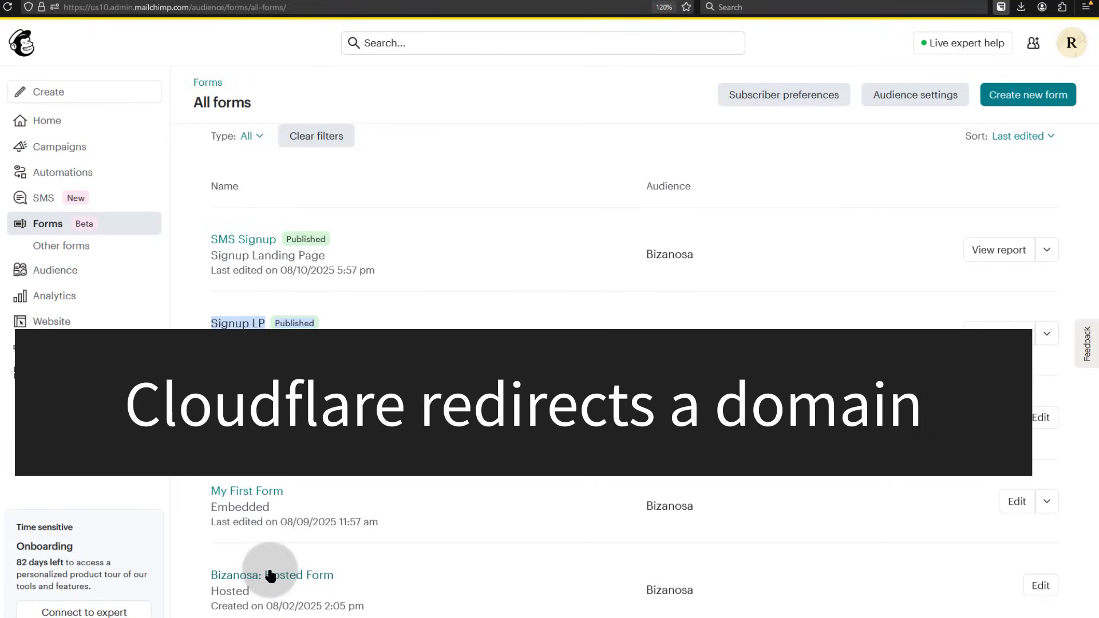
{"action": "left_click", "coordinate": [236, 496]}
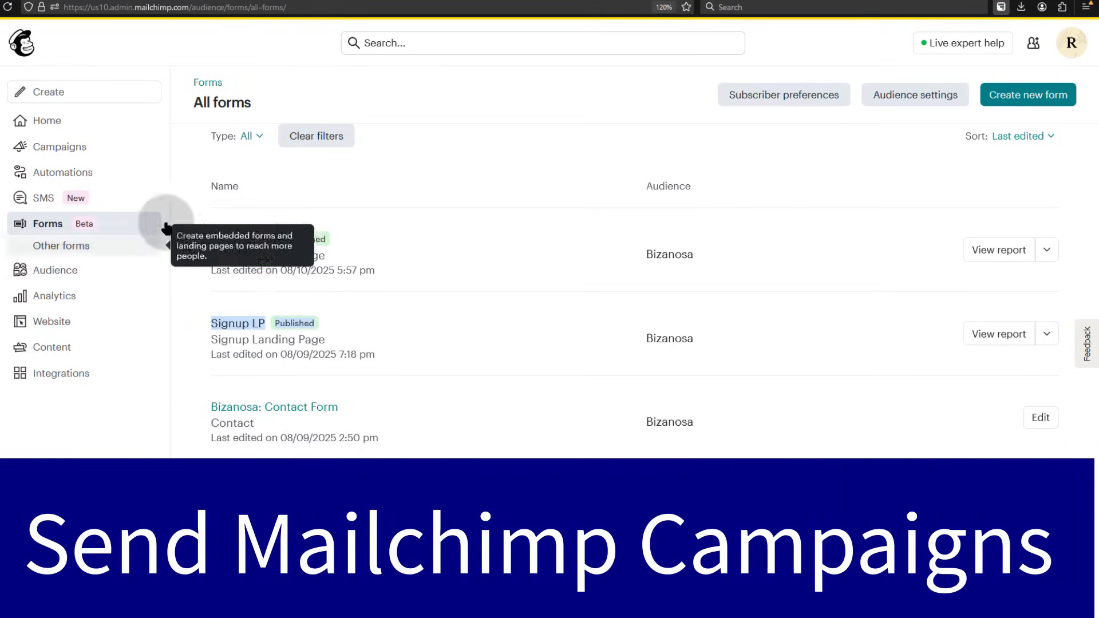
Step: Open Automations and list all five flows, including active Recover abandoned carts and Welcome new contacts
{"action": "left_click", "coordinate": [60, 173]}
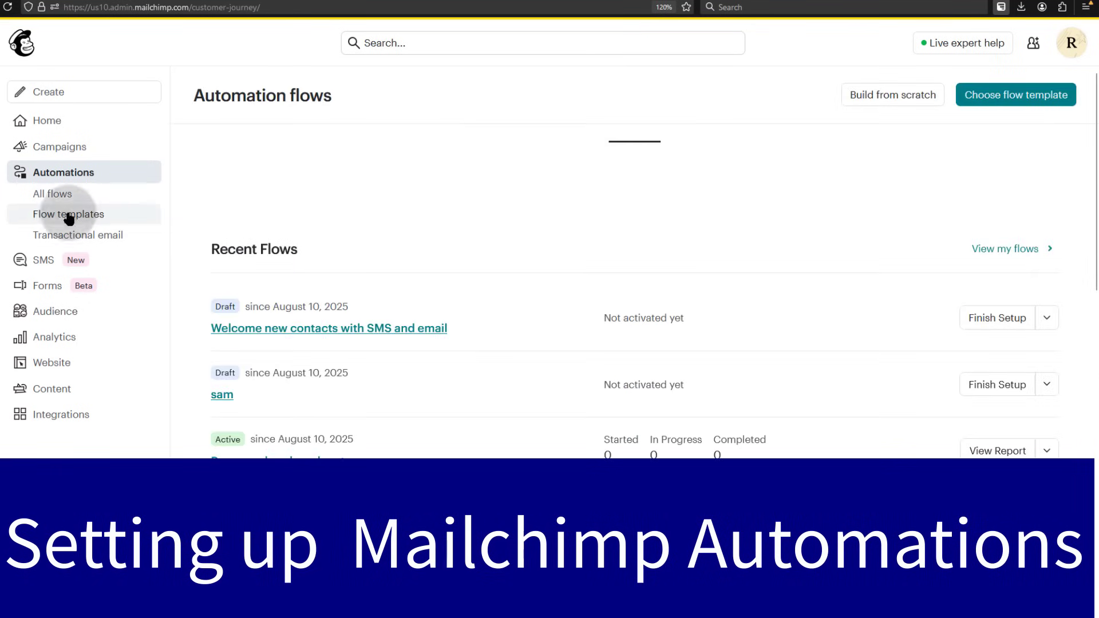
{"action": "scroll", "coordinate": [367, 412], "scroll_direction": "down", "scroll_amount": 4}
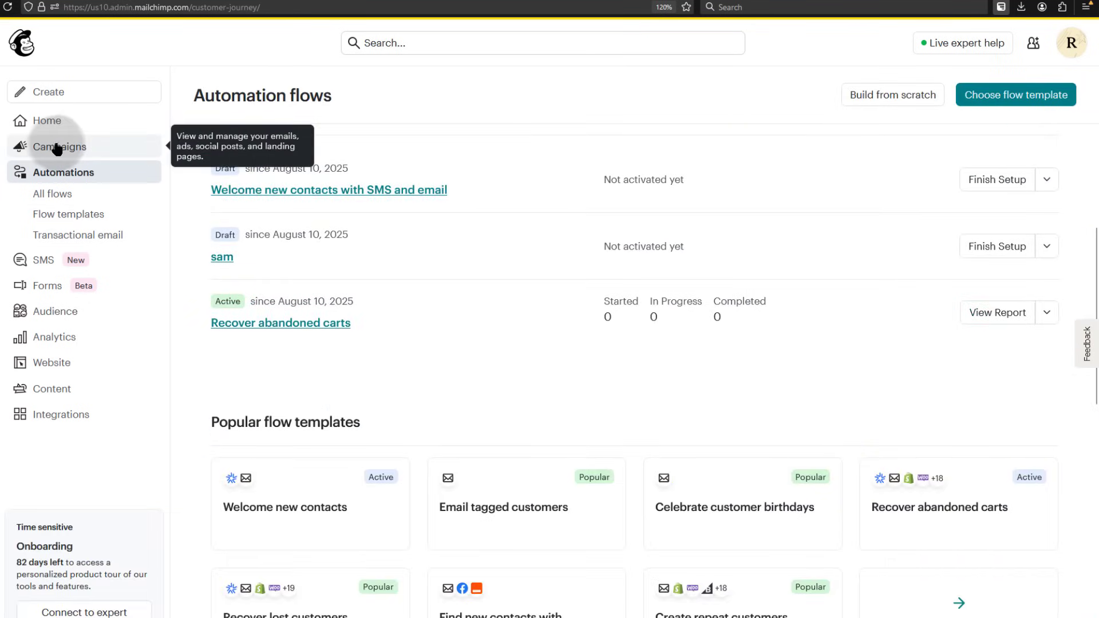
{"action": "left_click", "coordinate": [45, 196]}
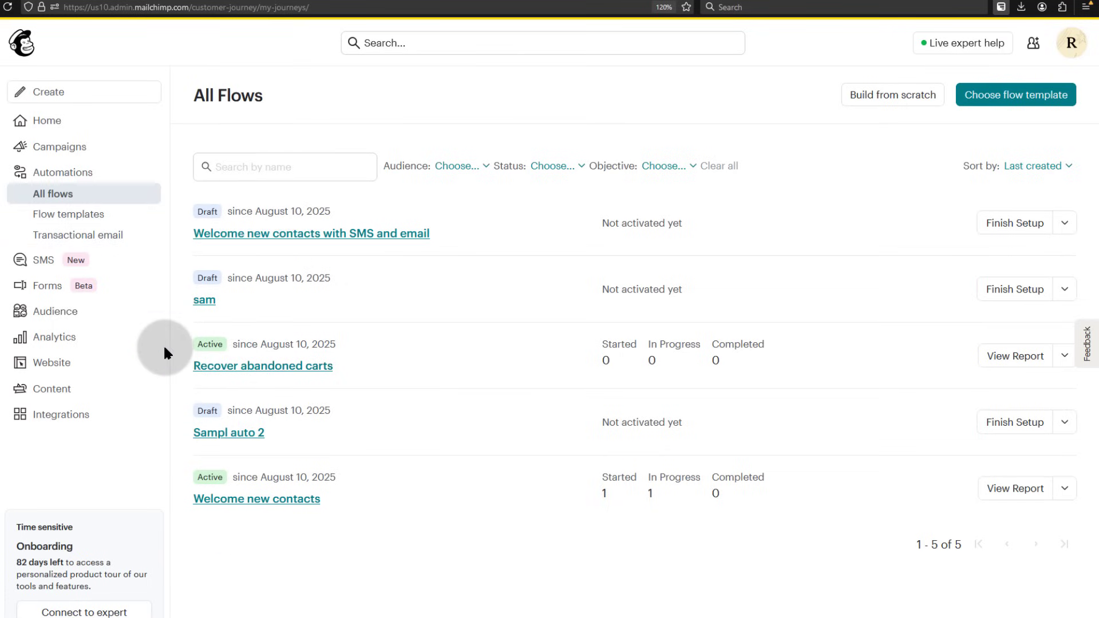
Step: Browse the All campaigns list of 13 campaigns and flows
{"action": "left_click", "coordinate": [57, 146]}
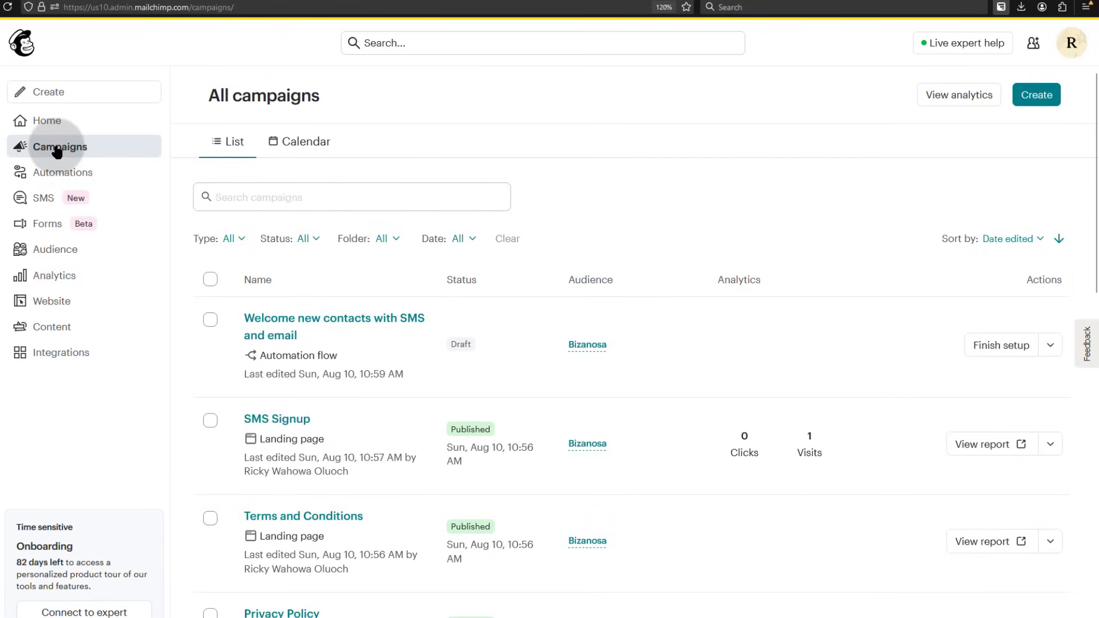
{"action": "scroll", "coordinate": [308, 262], "scroll_direction": "down", "scroll_amount": 5}
{"action": "scroll", "coordinate": [308, 263], "scroll_direction": "down", "scroll_amount": 10}
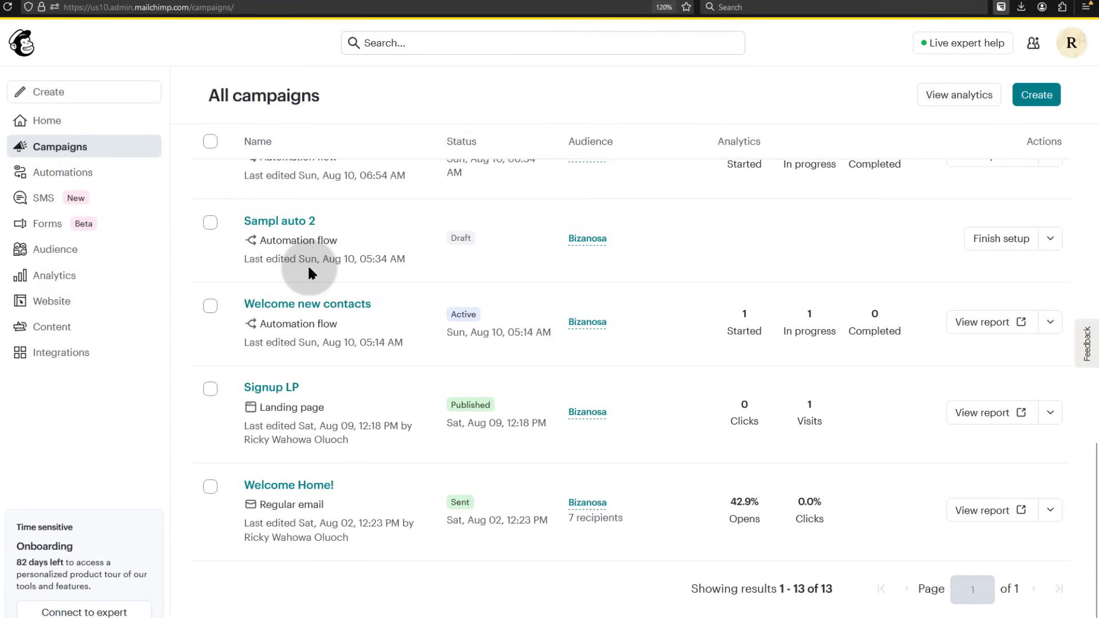
{"action": "scroll", "coordinate": [292, 469], "scroll_direction": "up", "scroll_amount": 4}
{"action": "scroll", "coordinate": [289, 453], "scroll_direction": "up", "scroll_amount": 10}
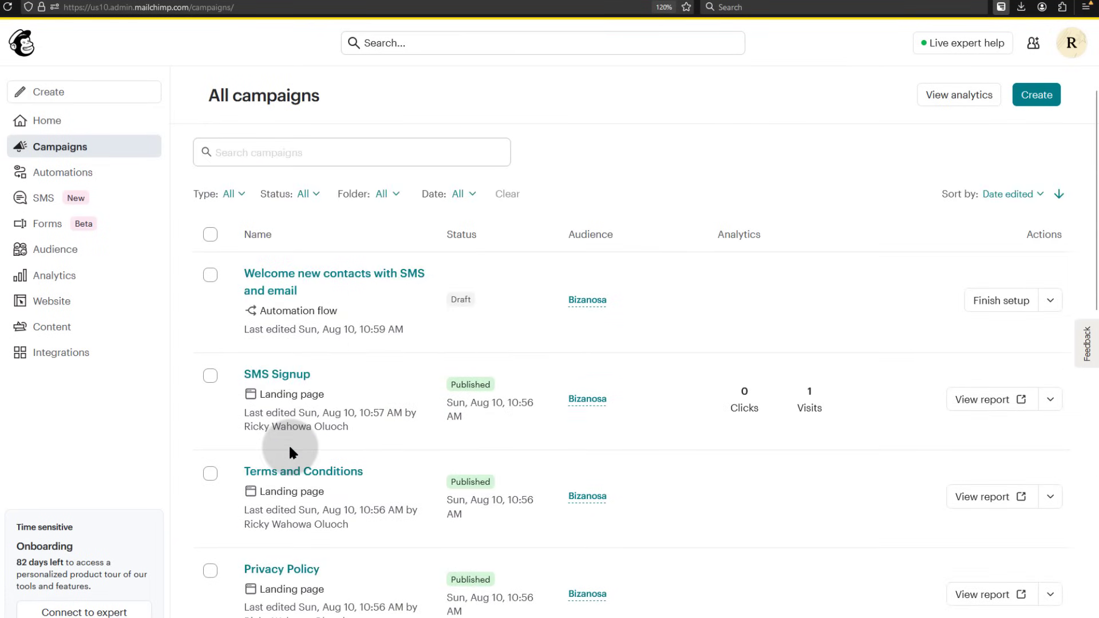
{"action": "scroll", "coordinate": [326, 343], "scroll_direction": "down", "scroll_amount": 4}
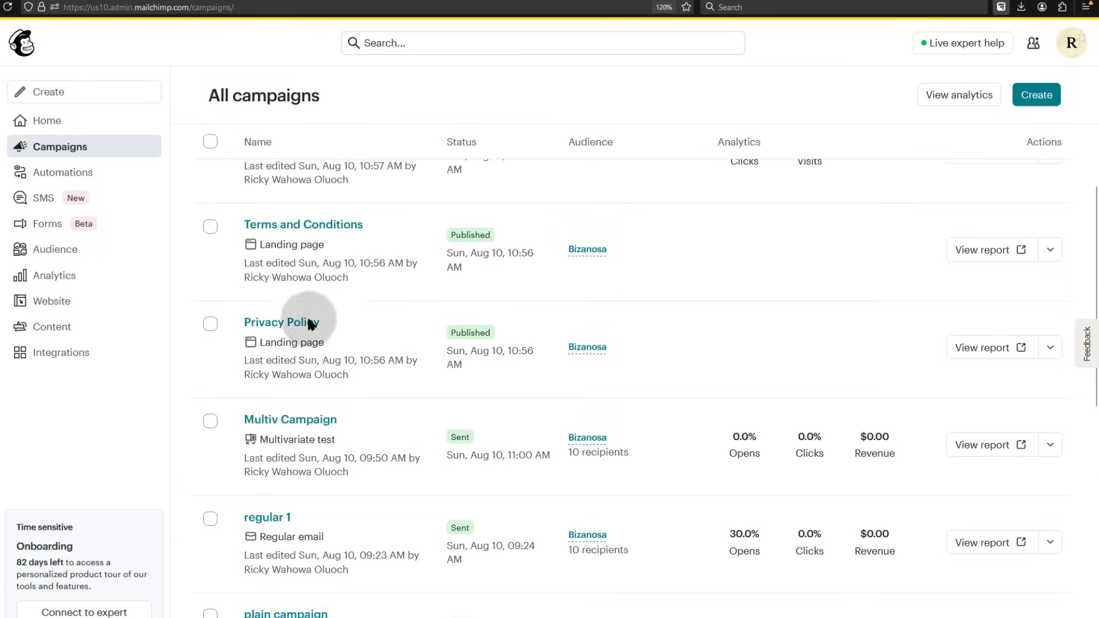
{"action": "scroll", "coordinate": [372, 297], "scroll_direction": "down", "scroll_amount": 3}
{"action": "scroll", "coordinate": [367, 369], "scroll_direction": "down", "scroll_amount": 2}
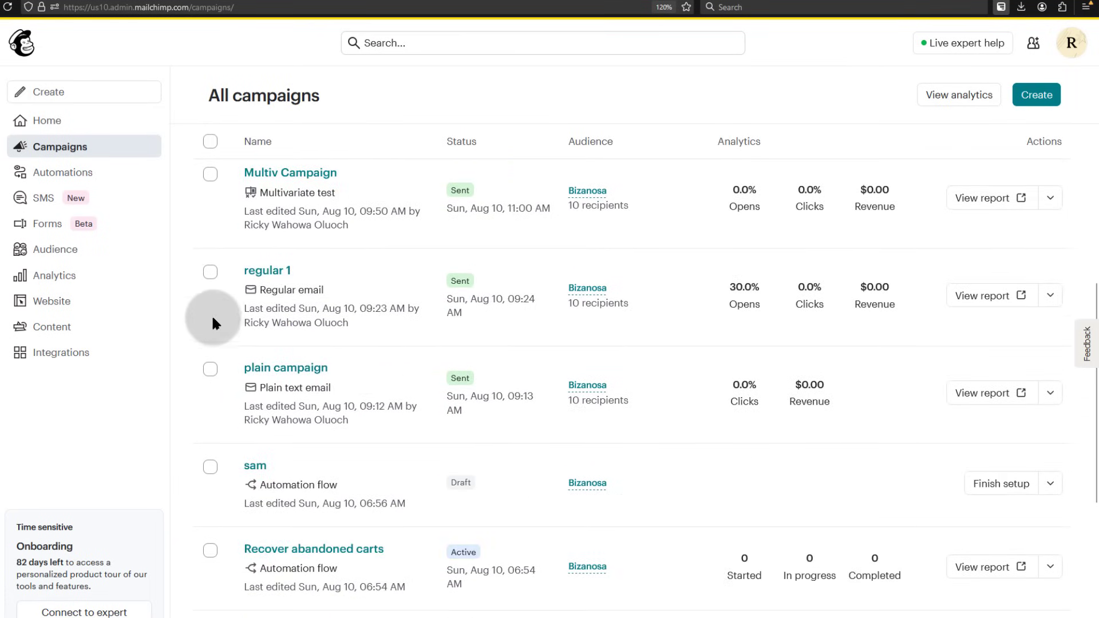
{"action": "scroll", "coordinate": [379, 372], "scroll_direction": "down", "scroll_amount": 3}
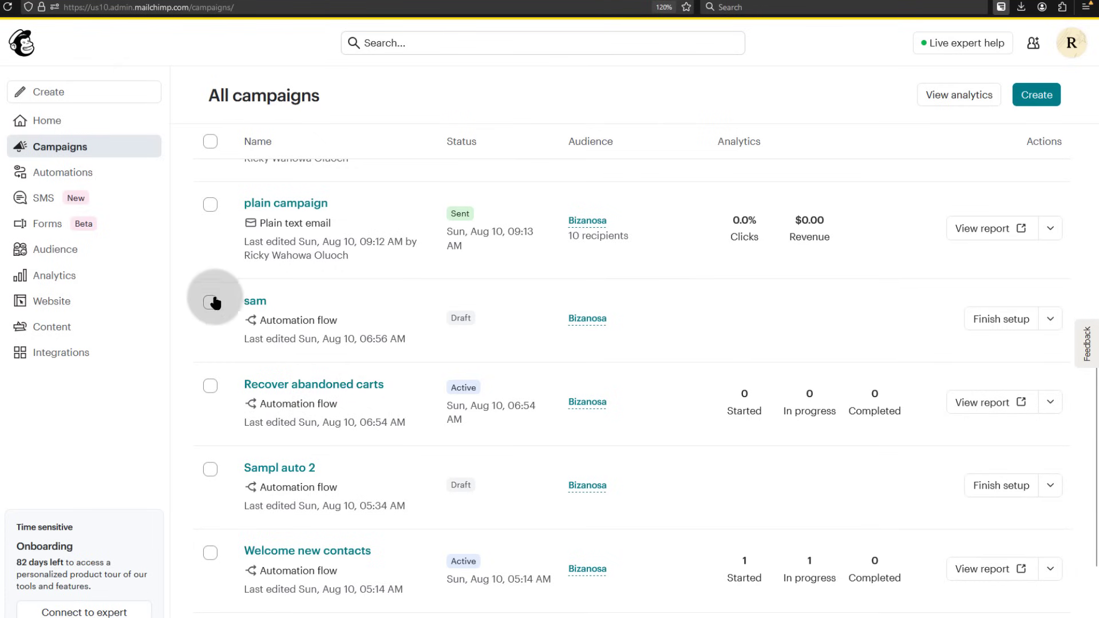
{"action": "scroll", "coordinate": [209, 295], "scroll_direction": "up", "scroll_amount": 3}
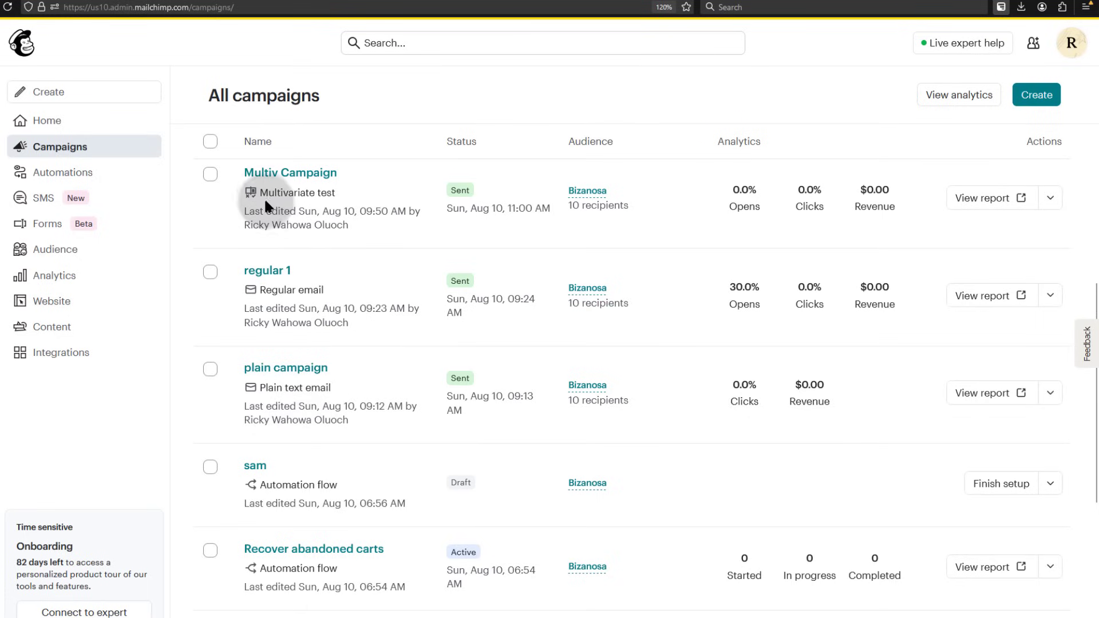
Step: Highlight the Multivariate test type of Multiv Campaign, then open a new browser tab
{"action": "left_click_drag", "start_coordinate": [262, 194], "coordinate": [337, 193]}
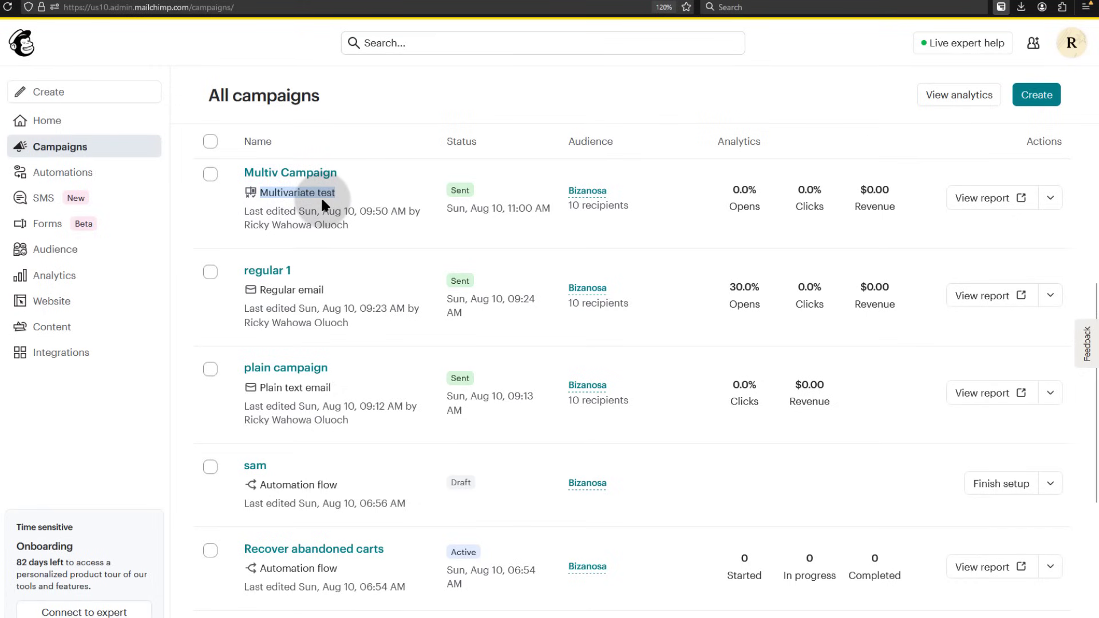
{"action": "left_click", "coordinate": [181, 258]}
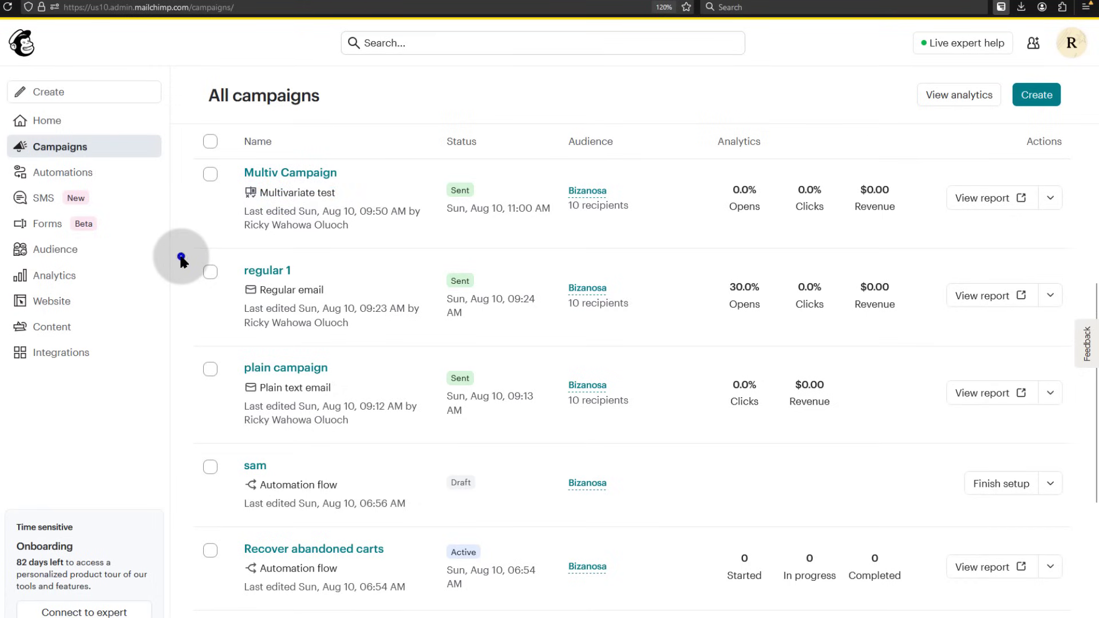
{"action": "scroll", "coordinate": [241, 389], "scroll_direction": "down", "scroll_amount": 6}
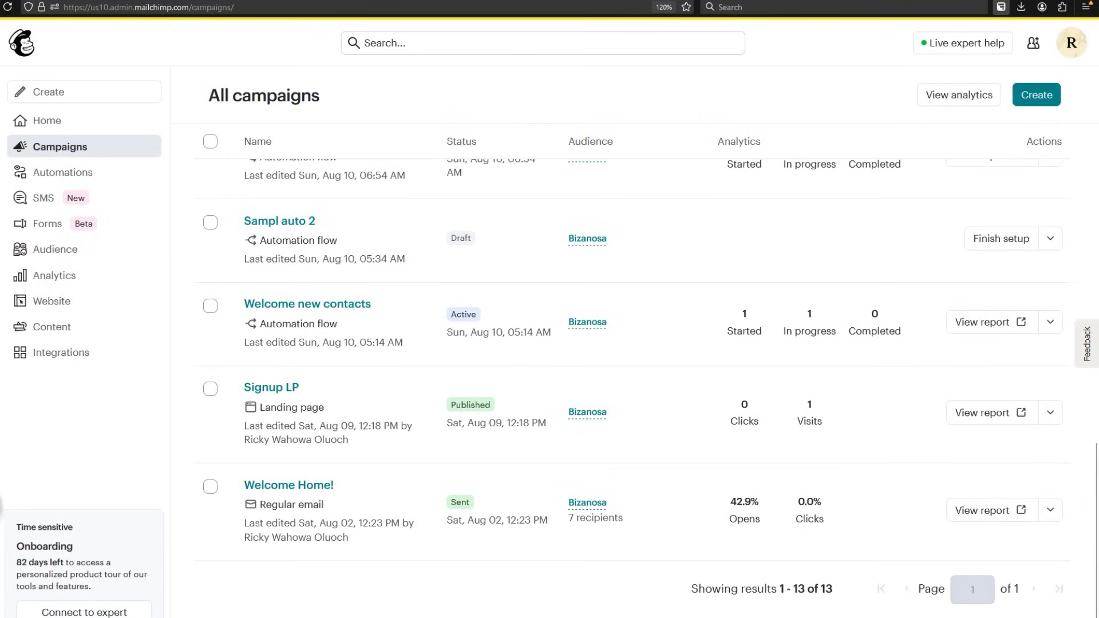
{"action": "key", "text": "ctrl+t"}
Step: Search the web for 'mailchimp knowledgebase' from the address bar
{"action": "left_click", "coordinate": [235, 7]}
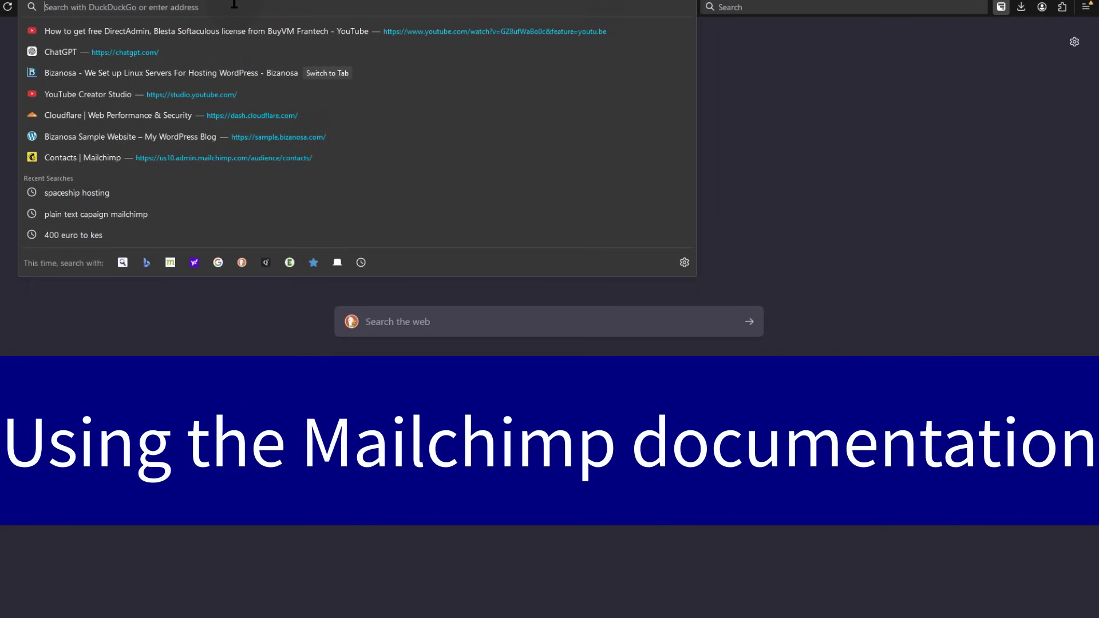
{"action": "type", "text": "mailchim"}
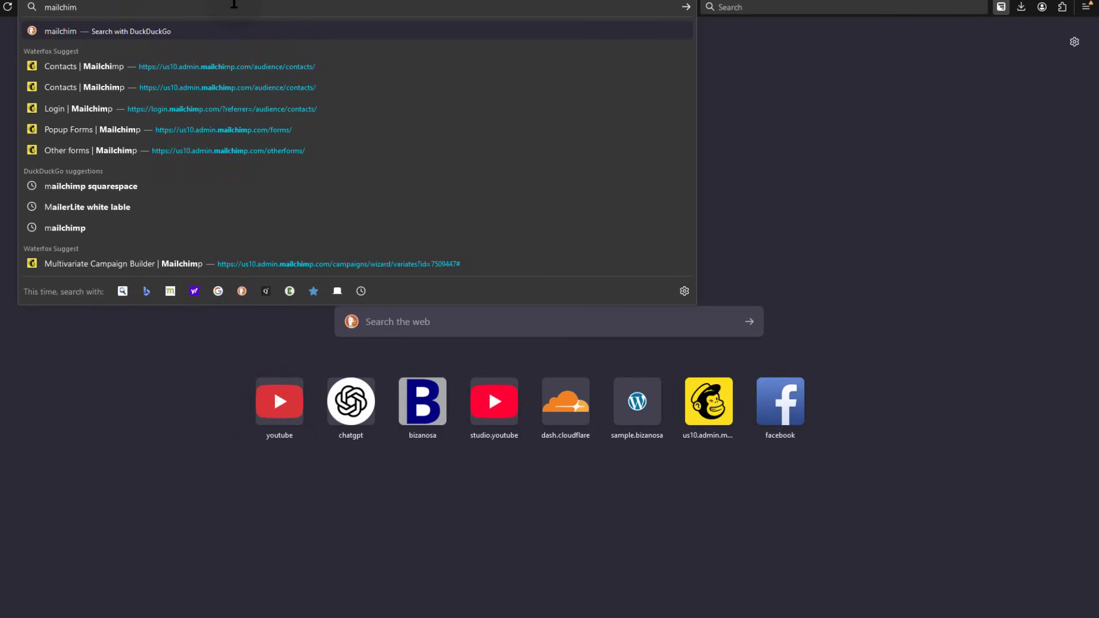
{"action": "type", "text": "p knowl"}
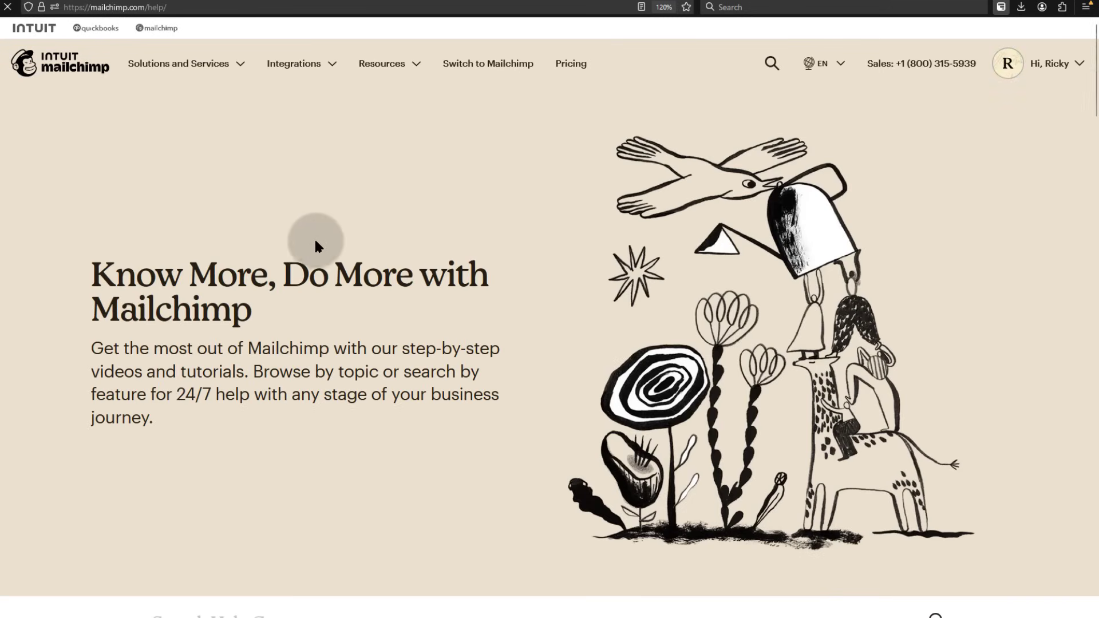
Step: Scroll through the Mailchimp Help Center home page
{"action": "scroll", "coordinate": [314, 237], "scroll_direction": "down", "scroll_amount": 5}
{"action": "scroll", "coordinate": [335, 246], "scroll_direction": "down", "scroll_amount": 4}
{"action": "scroll", "coordinate": [356, 287], "scroll_direction": "up", "scroll_amount": 2}
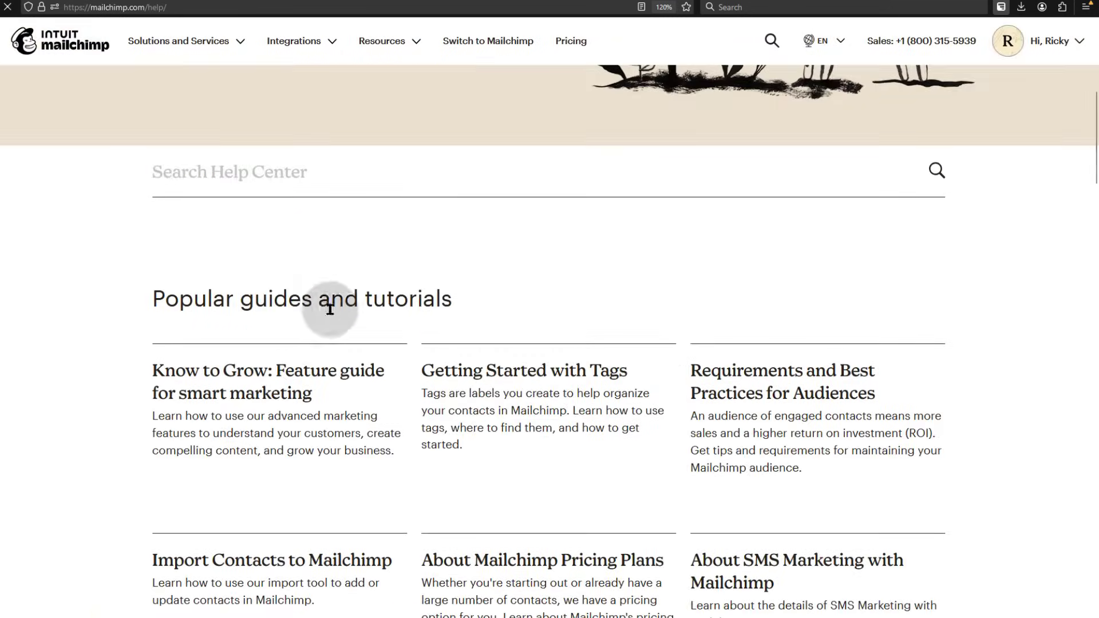
{"action": "scroll", "coordinate": [351, 304], "scroll_direction": "down", "scroll_amount": 7}
{"action": "scroll", "coordinate": [367, 321], "scroll_direction": "up", "scroll_amount": 7}
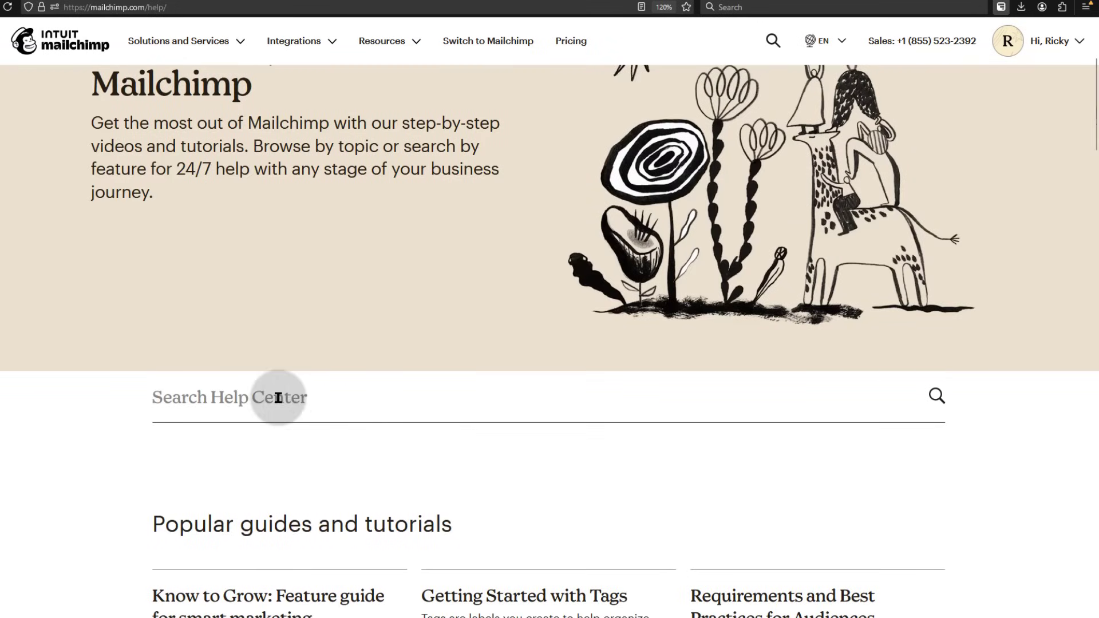
Step: Search the Help Center for 'automations' and review the 73 tutorial results
{"action": "left_click", "coordinate": [327, 410]}
{"action": "type", "text": "automations"}
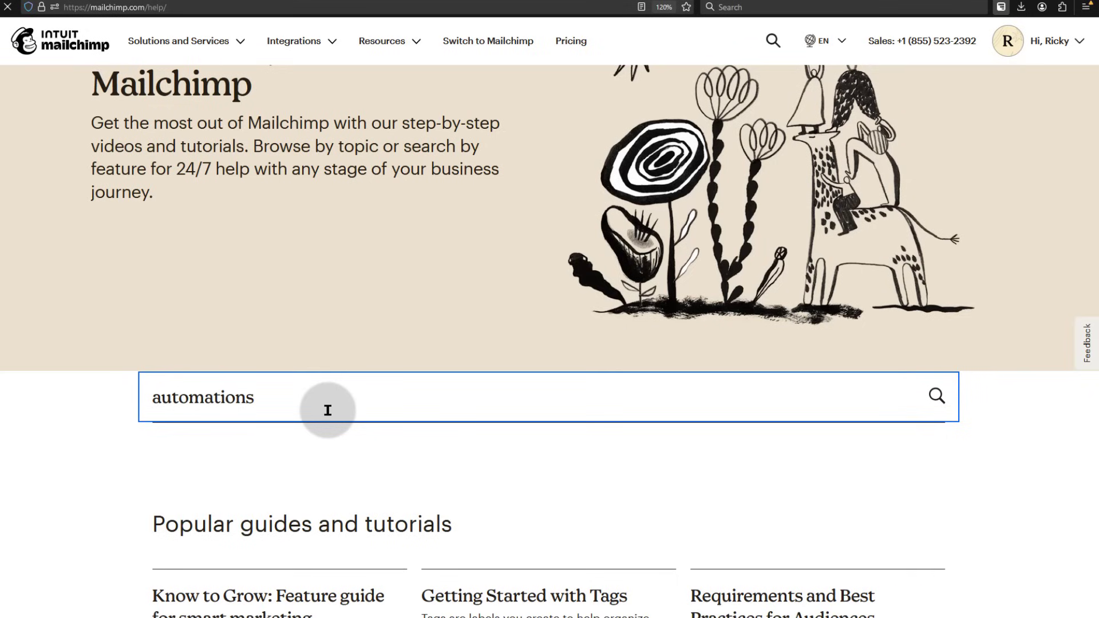
{"action": "key", "text": "Return"}
{"action": "scroll", "coordinate": [344, 366], "scroll_direction": "down", "scroll_amount": 6}
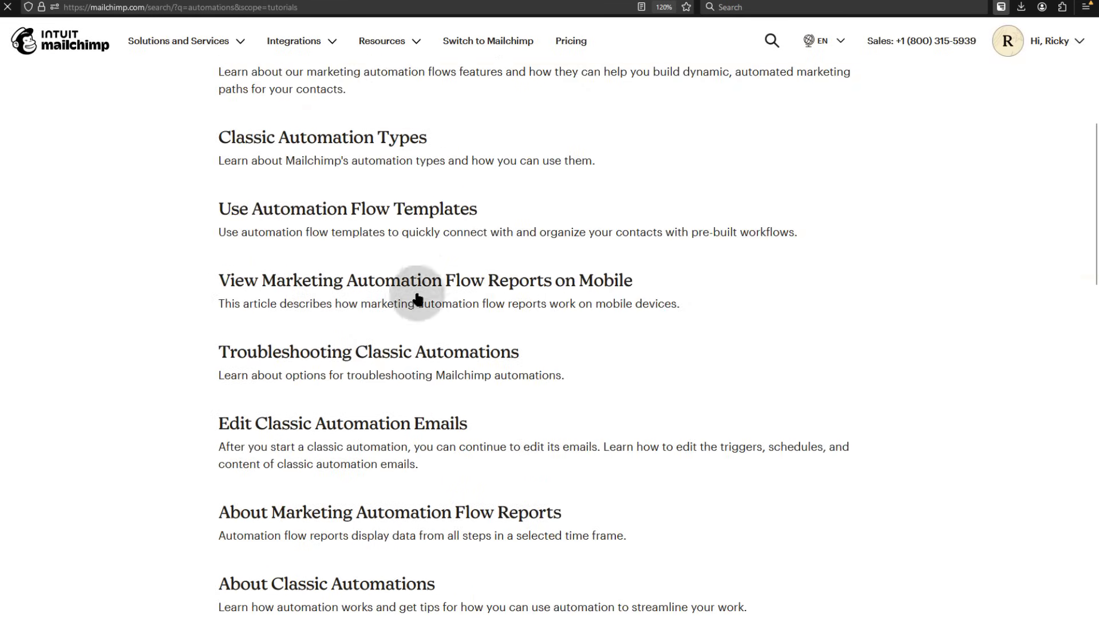
{"action": "scroll", "coordinate": [405, 308], "scroll_direction": "down", "scroll_amount": 10}
{"action": "scroll", "coordinate": [388, 349], "scroll_direction": "up", "scroll_amount": 15}
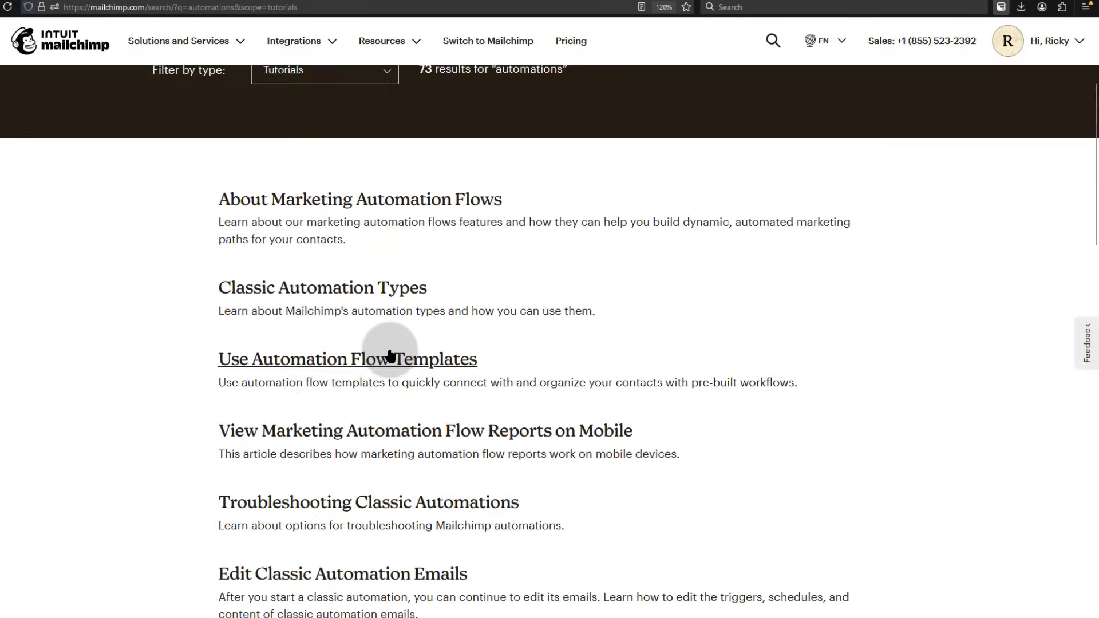
{"action": "scroll", "coordinate": [389, 355], "scroll_direction": "up", "scroll_amount": 4}
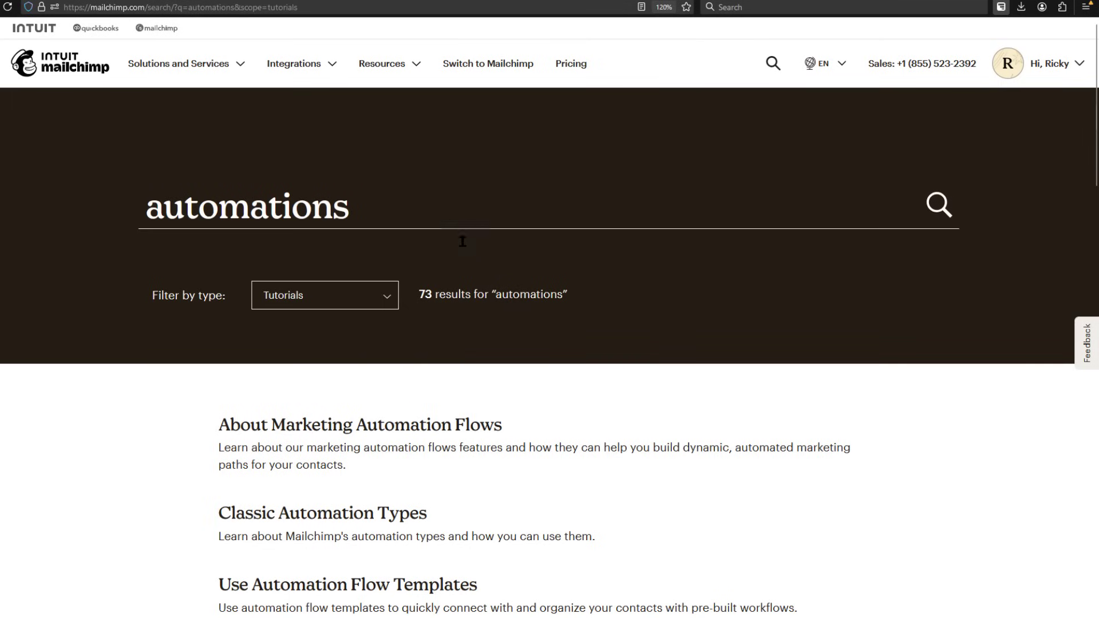
{"action": "scroll", "coordinate": [294, 423], "scroll_direction": "down", "scroll_amount": 9}
{"action": "scroll", "coordinate": [315, 437], "scroll_direction": "up", "scroll_amount": 9}
{"action": "left_click", "coordinate": [383, 294]}
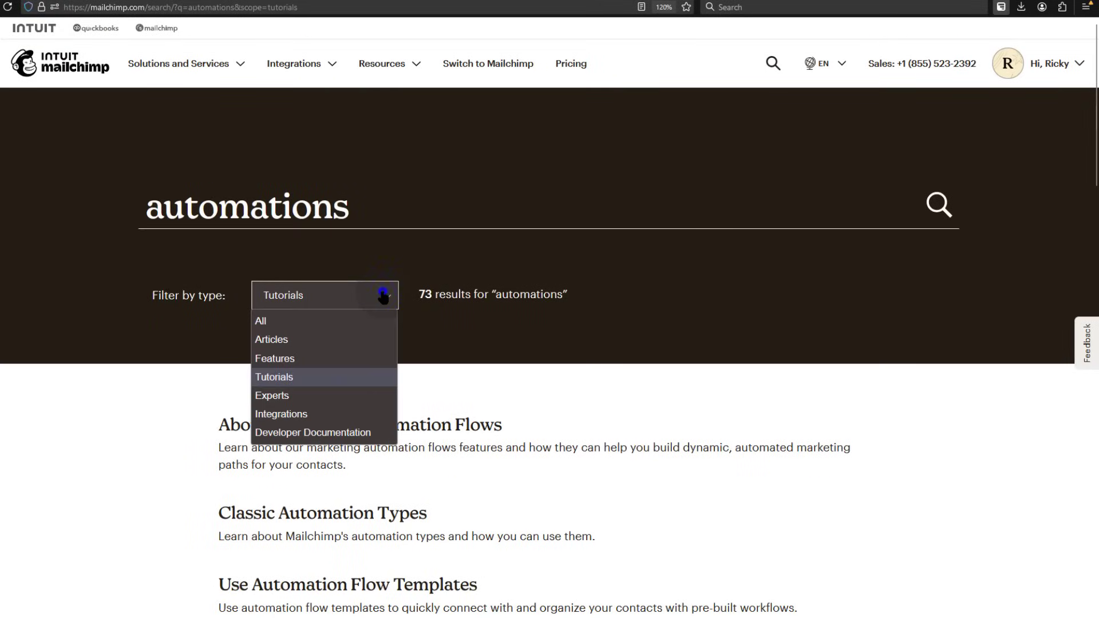
{"action": "left_click", "coordinate": [273, 340]}
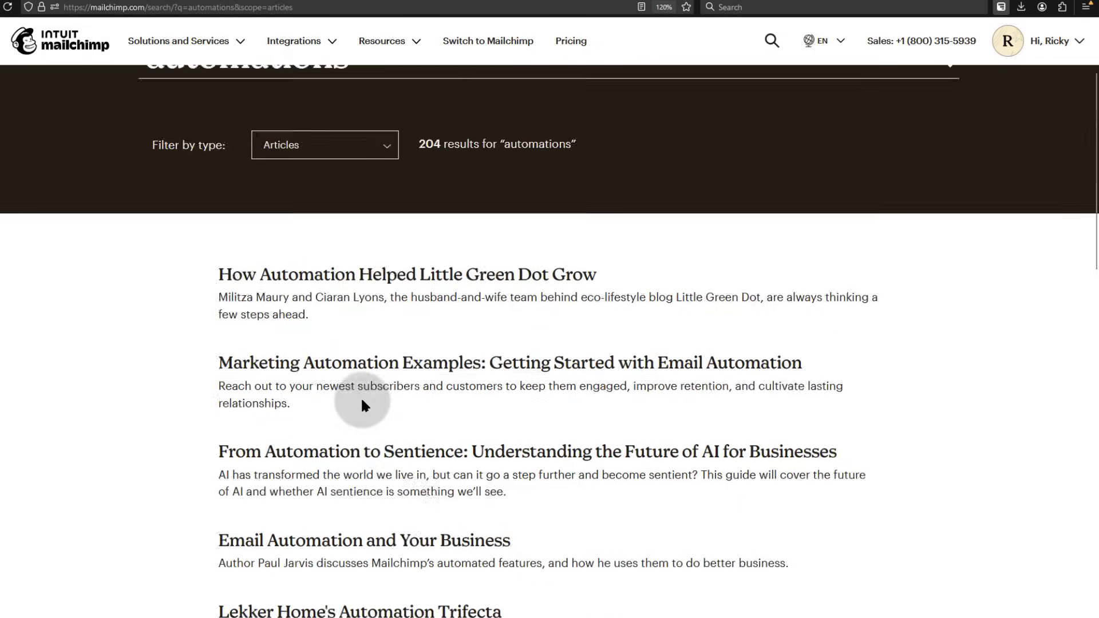
{"action": "left_click", "coordinate": [380, 295]}
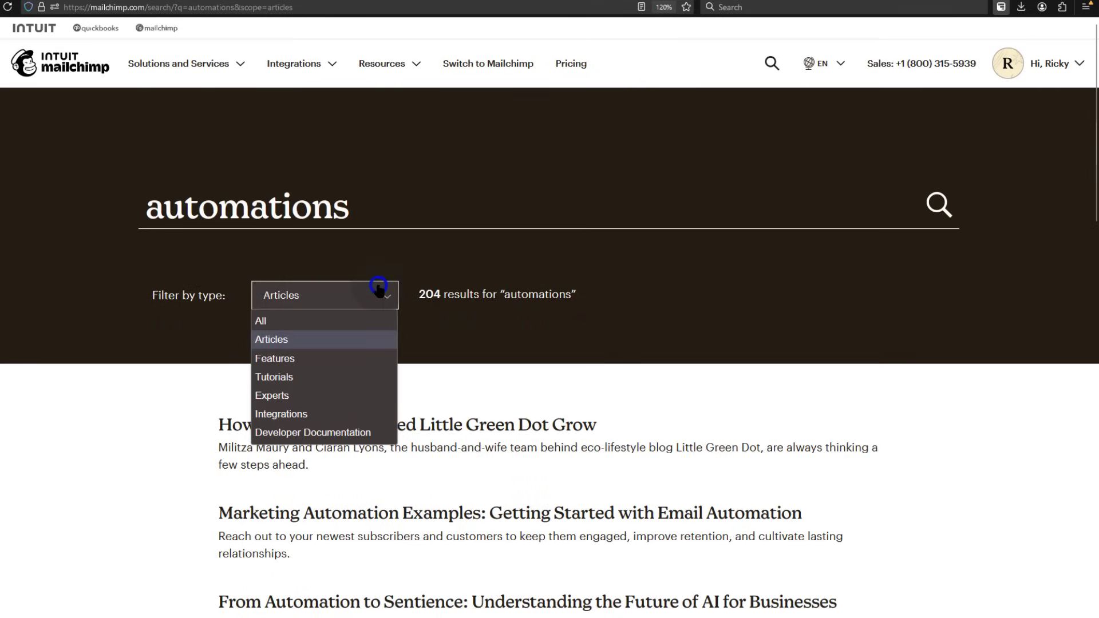
{"action": "left_click", "coordinate": [280, 378]}
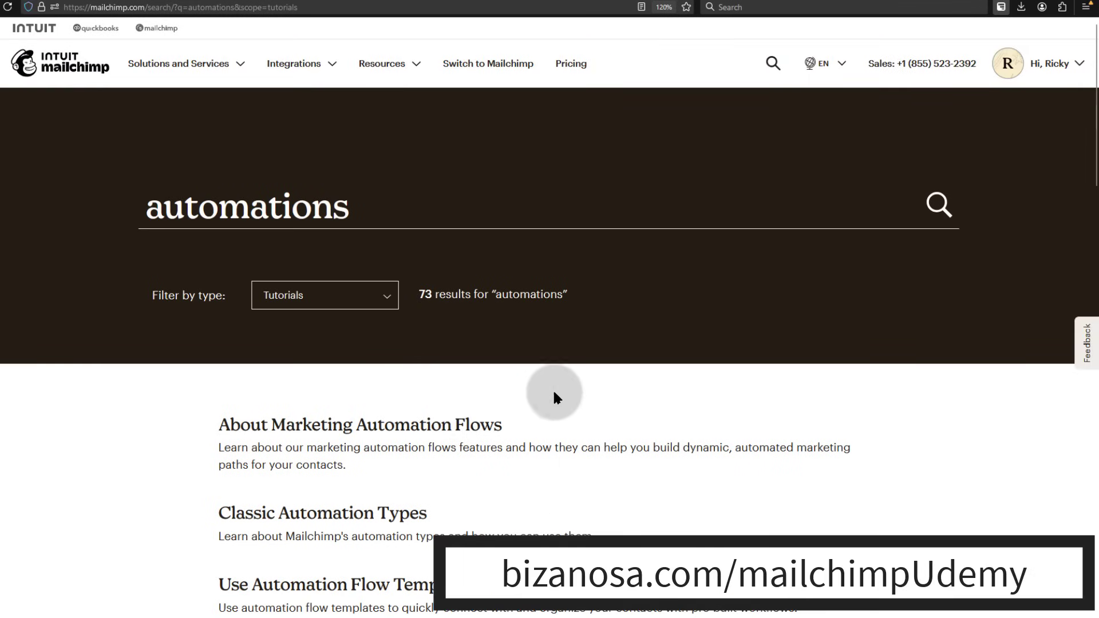
{"action": "scroll", "coordinate": [410, 488], "scroll_direction": "down", "scroll_amount": 5}
{"action": "scroll", "coordinate": [208, 246], "scroll_direction": "up", "scroll_amount": 5}
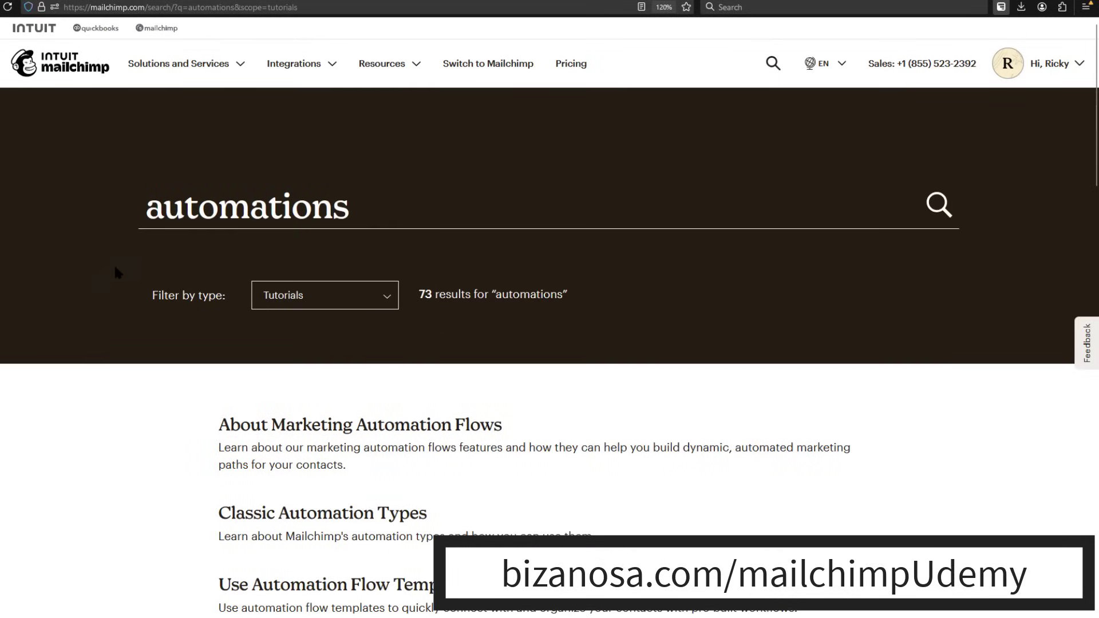
Step: Replace the search with 'multivariate', review the 8 results, and open the Filter by type dropdown
{"action": "double_click", "coordinate": [352, 205]}
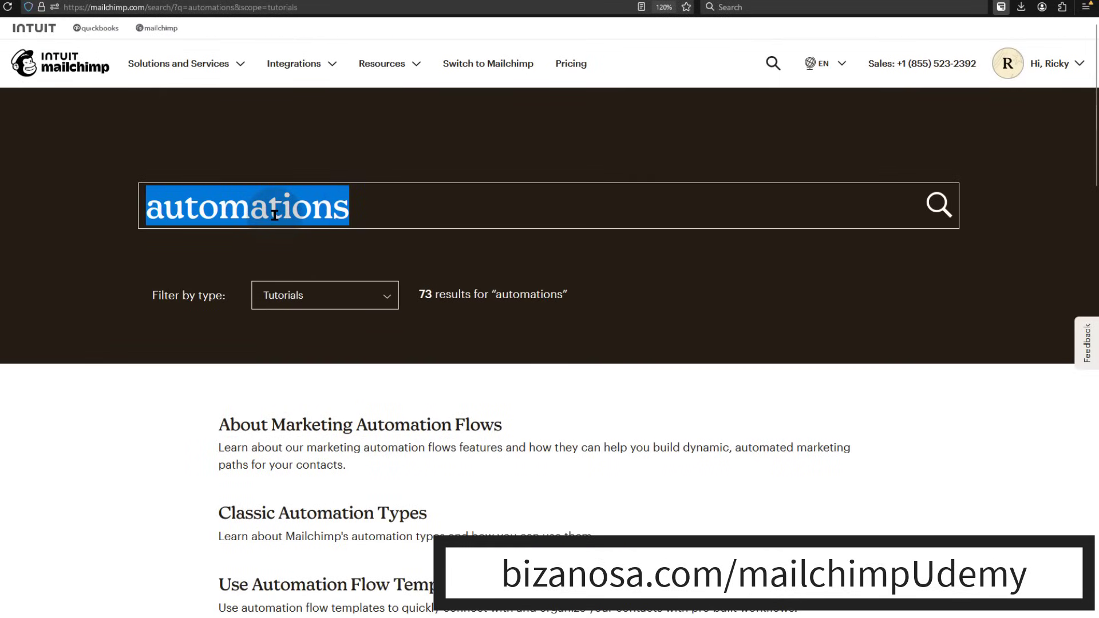
{"action": "type", "text": "multi"}
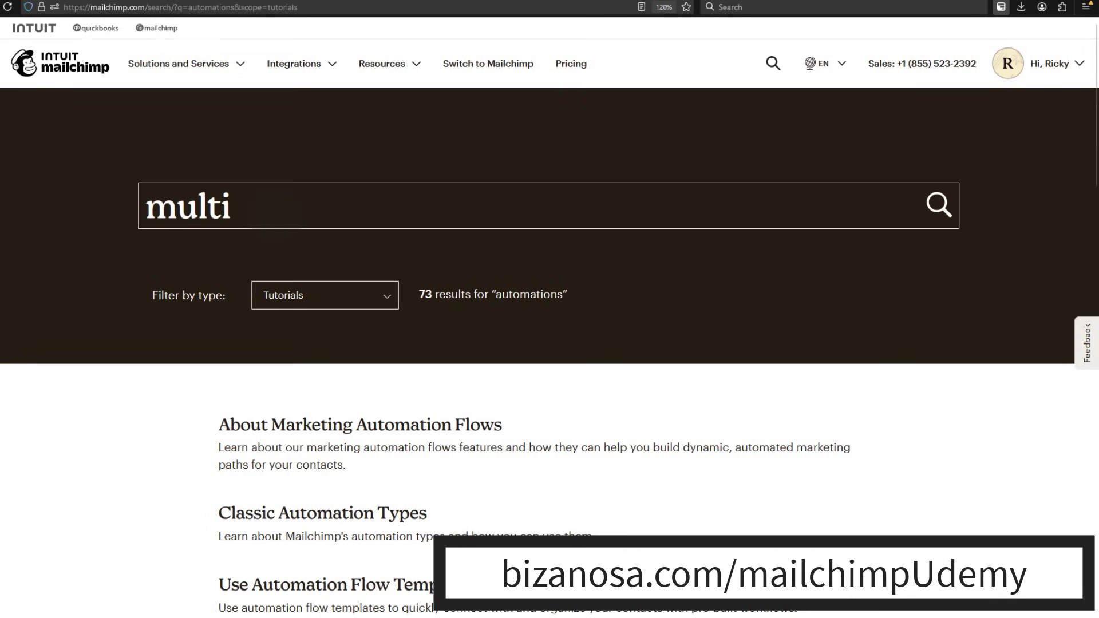
{"action": "type", "text": "variate"}
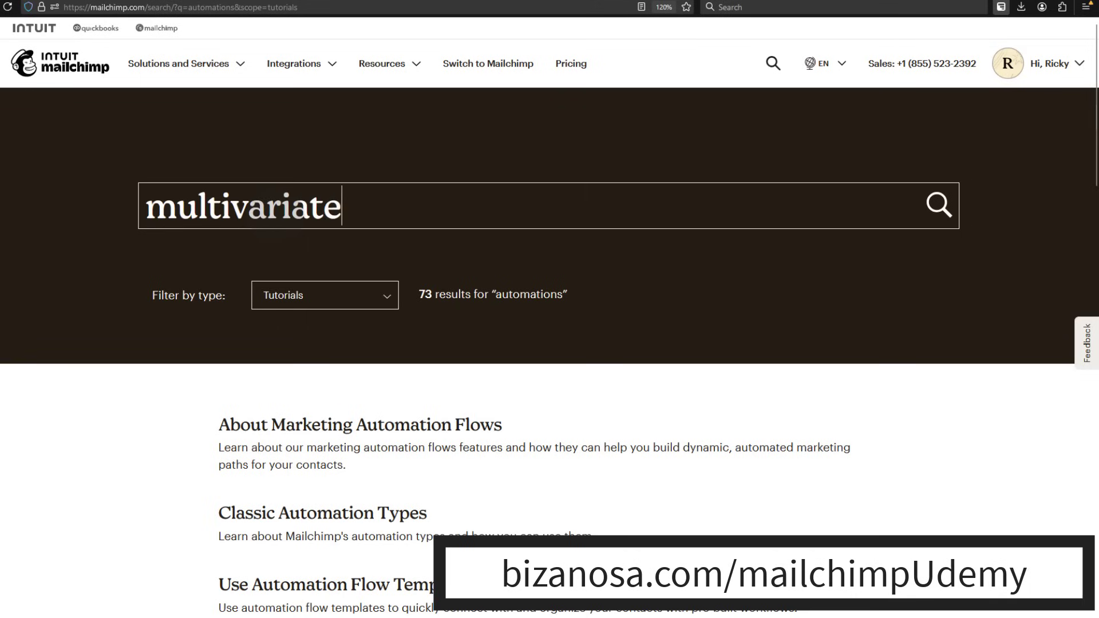
{"action": "key", "text": "Return"}
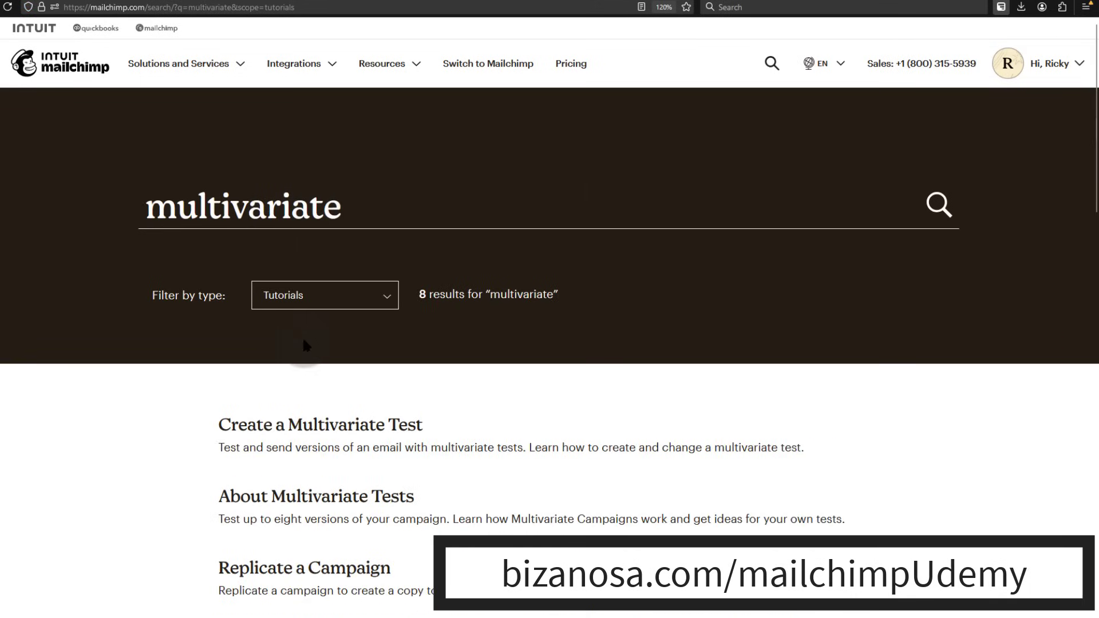
{"action": "scroll", "coordinate": [304, 344], "scroll_direction": "down", "scroll_amount": 1}
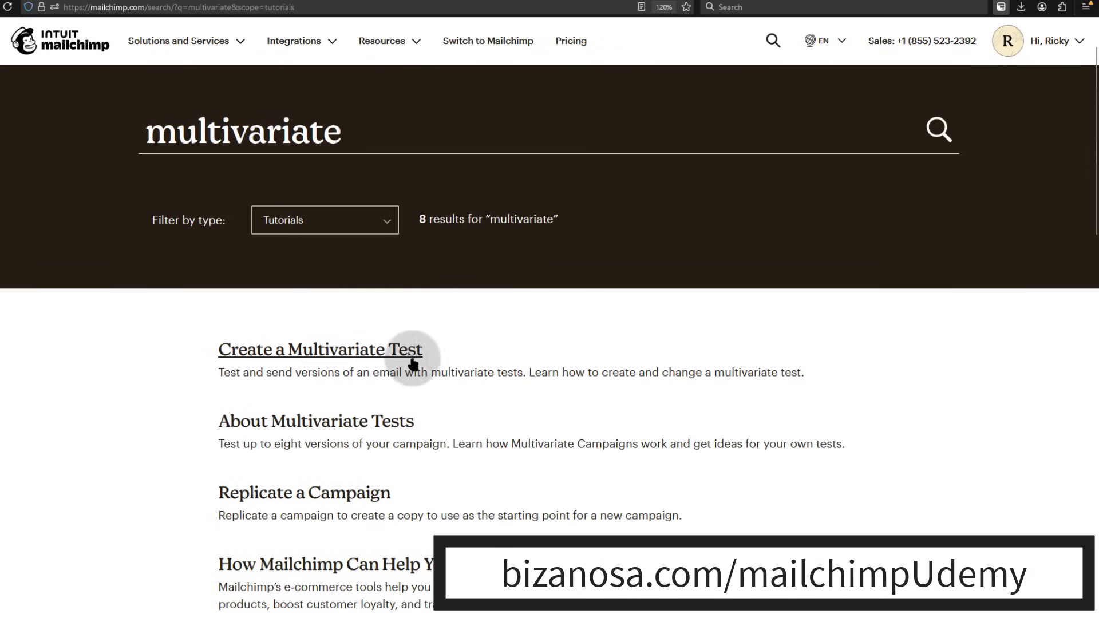
{"action": "scroll", "coordinate": [310, 431], "scroll_direction": "down", "scroll_amount": 15}
{"action": "scroll", "coordinate": [304, 434], "scroll_direction": "up", "scroll_amount": 13}
{"action": "scroll", "coordinate": [304, 433], "scroll_direction": "up", "scroll_amount": 6}
{"action": "scroll", "coordinate": [304, 431], "scroll_direction": "down", "scroll_amount": 18}
{"action": "scroll", "coordinate": [304, 429], "scroll_direction": "up", "scroll_amount": 10}
{"action": "scroll", "coordinate": [314, 385], "scroll_direction": "up", "scroll_amount": 9}
{"action": "left_click", "coordinate": [361, 295]}
Step: Close the type filter and scroll the email report to Top locations: United States, 7 opens (100%)
{"action": "left_click", "coordinate": [165, 448]}
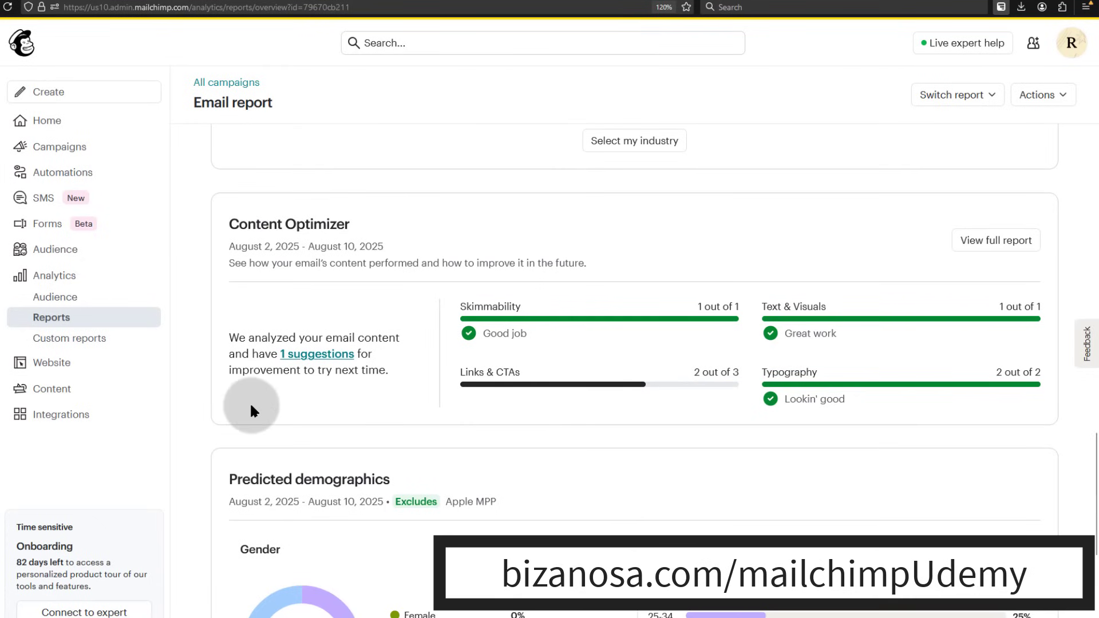
{"action": "scroll", "coordinate": [168, 310], "scroll_direction": "down", "scroll_amount": 8}
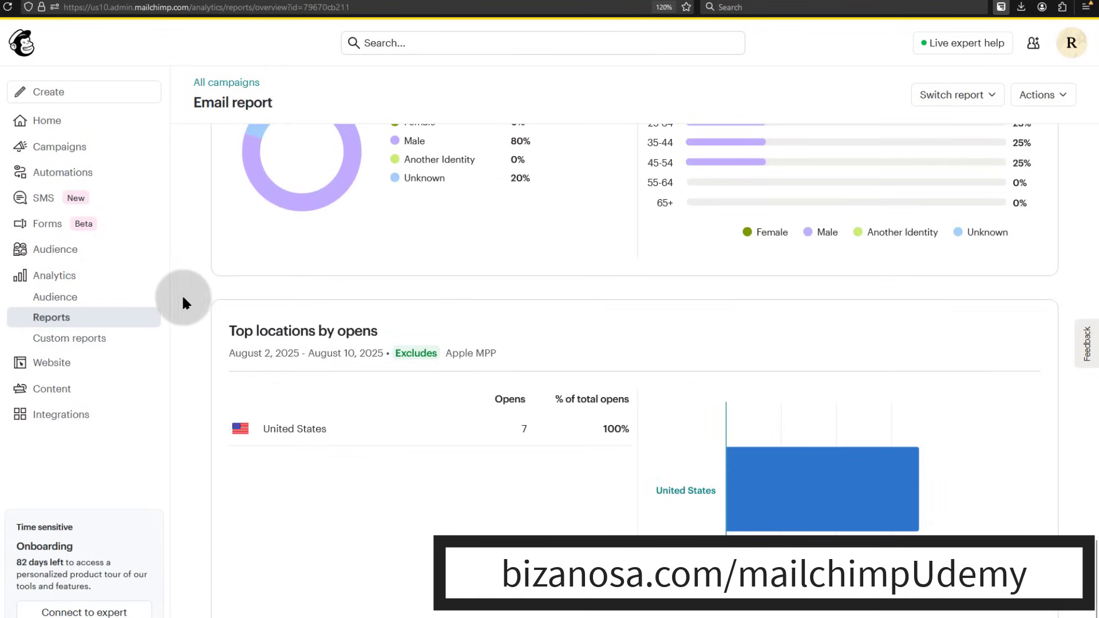
{"action": "scroll", "coordinate": [561, 506], "scroll_direction": "up", "scroll_amount": 10}
{"action": "scroll", "coordinate": [561, 507], "scroll_direction": "down", "scroll_amount": 6}
{"action": "scroll", "coordinate": [562, 500], "scroll_direction": "down", "scroll_amount": 5}
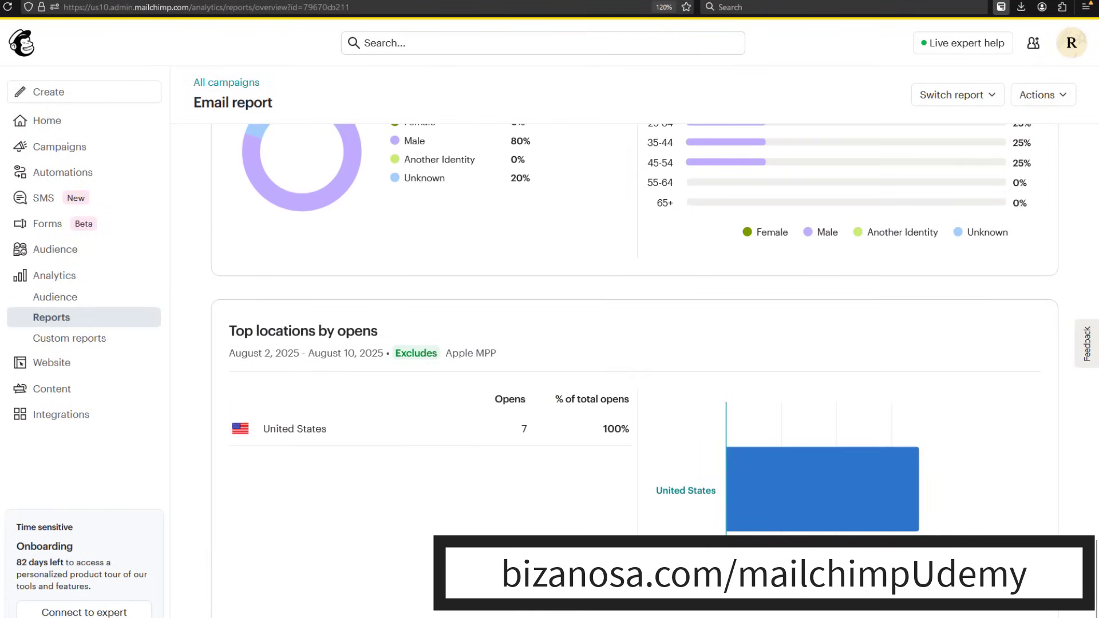